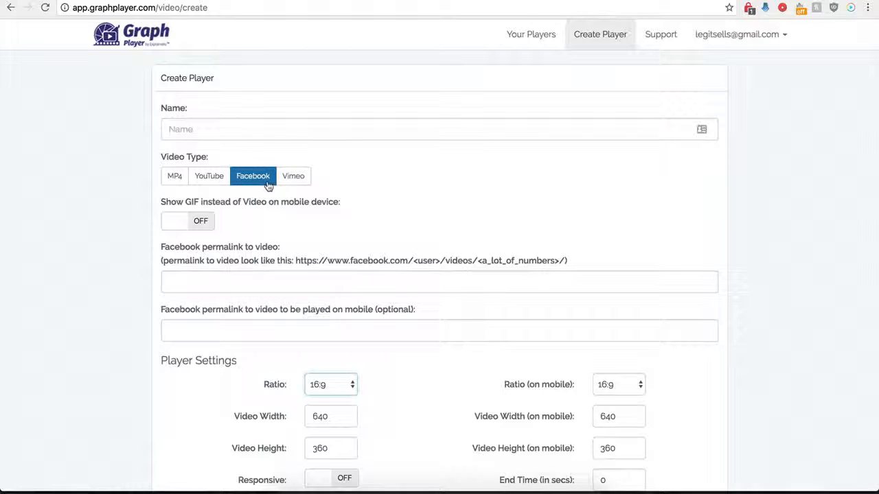
Name the new player "Demo Name" and choose Facebook as its video type
scroll(155, 299, down, 1)
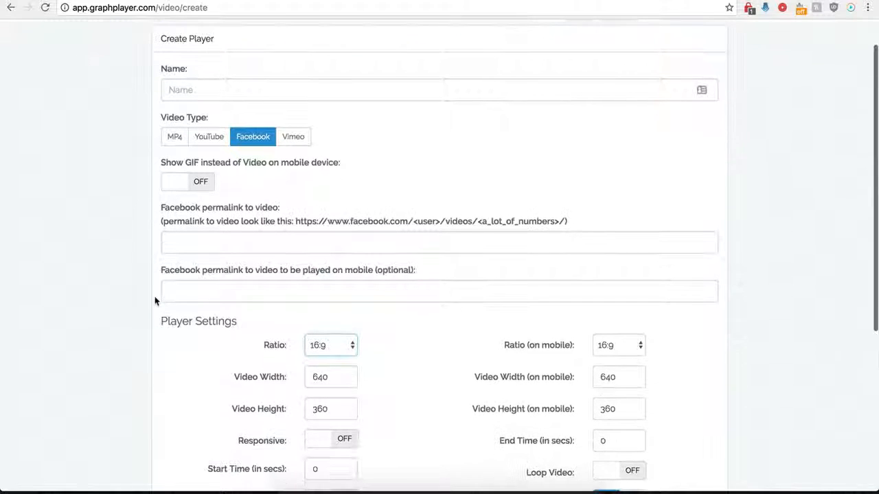
click(237, 90)
text(Demo Name)
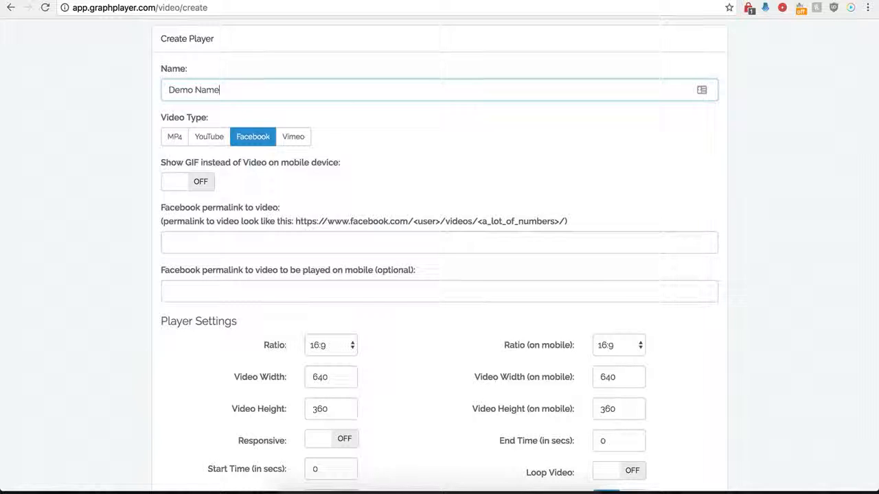
click(250, 137)
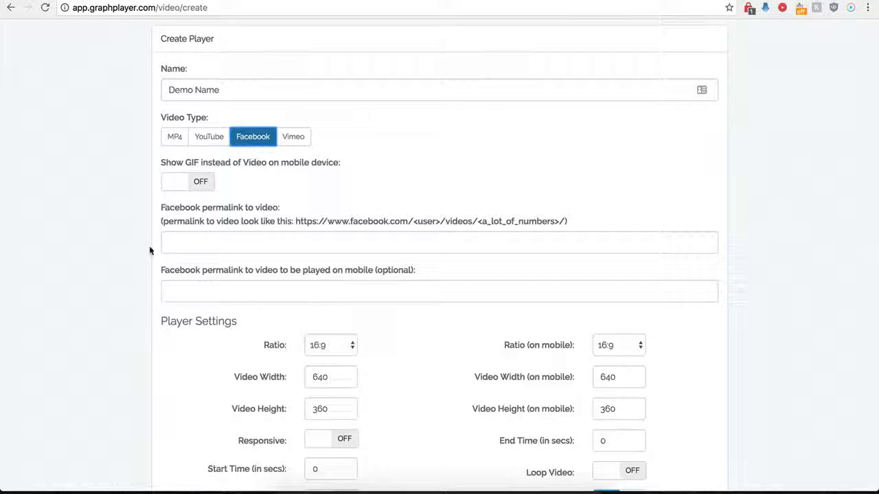
Fill the Facebook permalink with the URL of INSIDER dessert's Creative Cakes video, without its "?type=2&theater" ending
scroll(152, 247, down, 1)
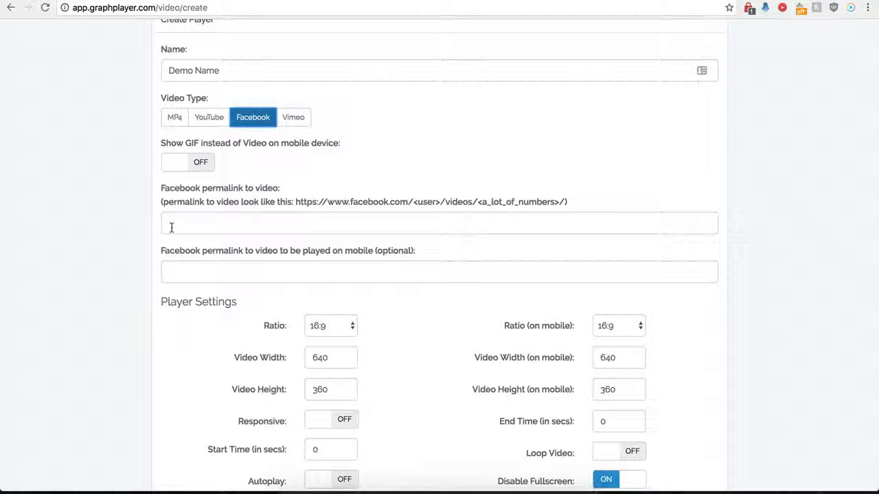
click(190, 222)
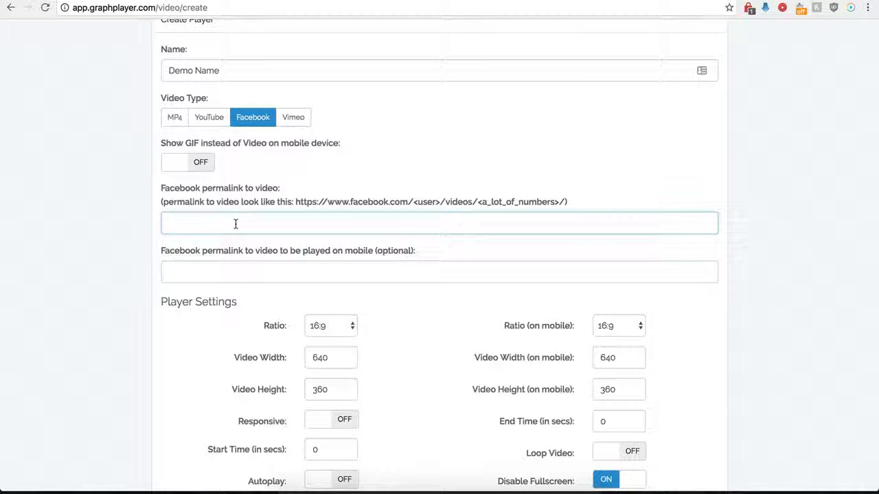
click(597, 1)
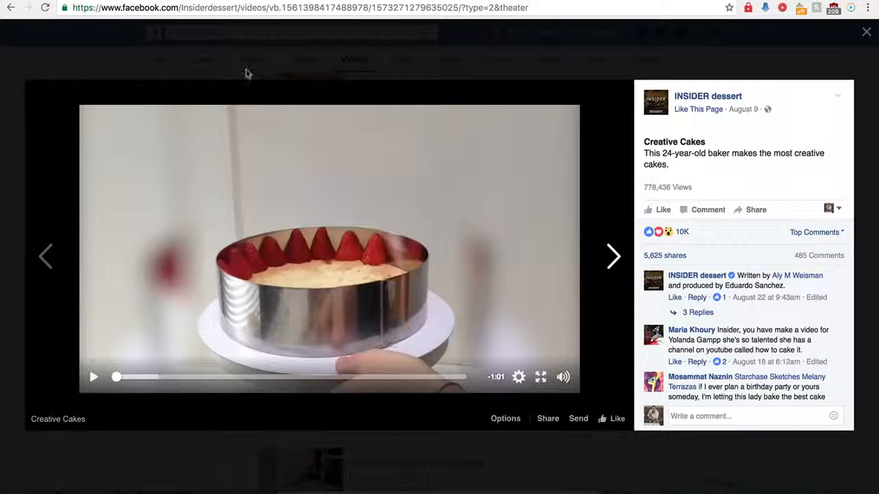
click(259, 10)
key(ctrl+c)
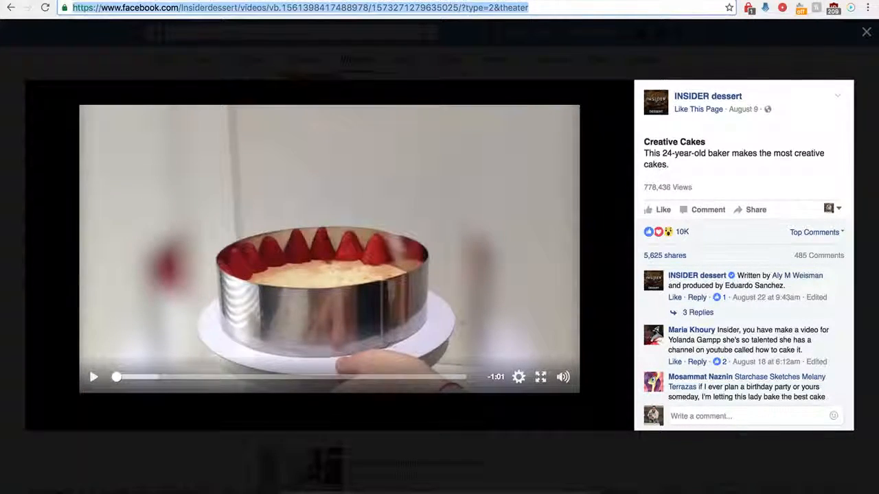
click(228, 0)
key(ctrl+v)
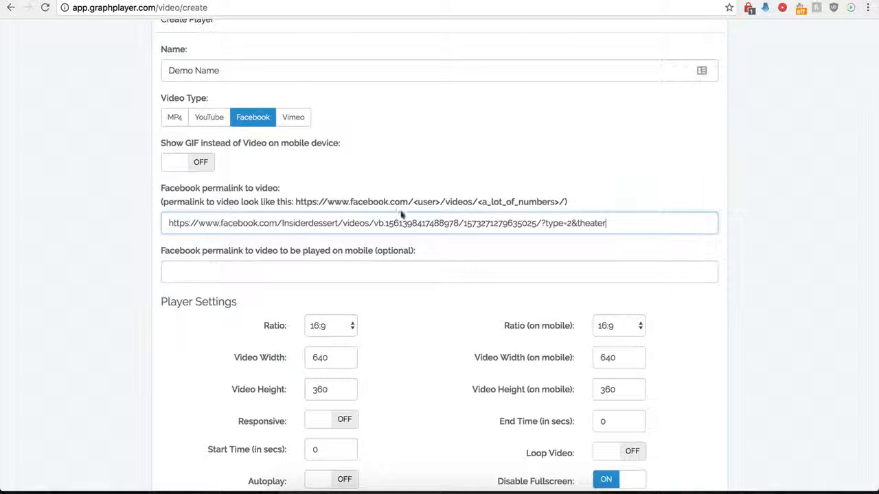
drag(620, 223, 549, 225)
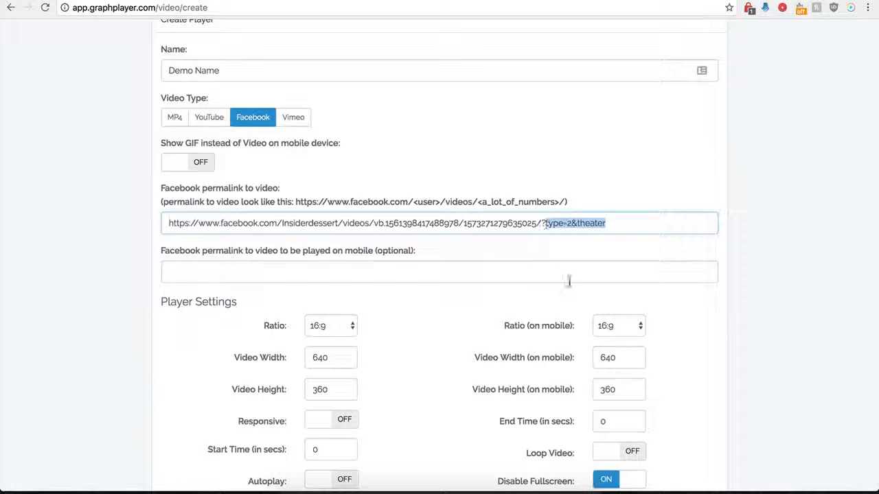
key(BackSpace)
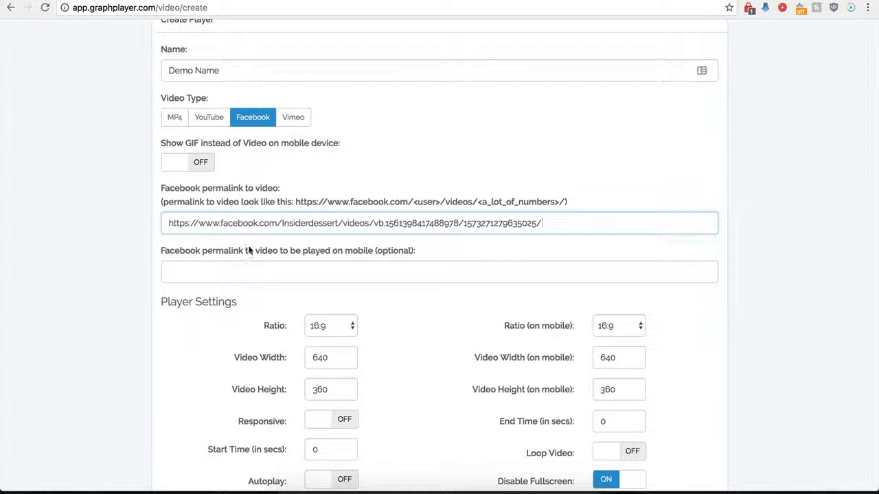
click(218, 274)
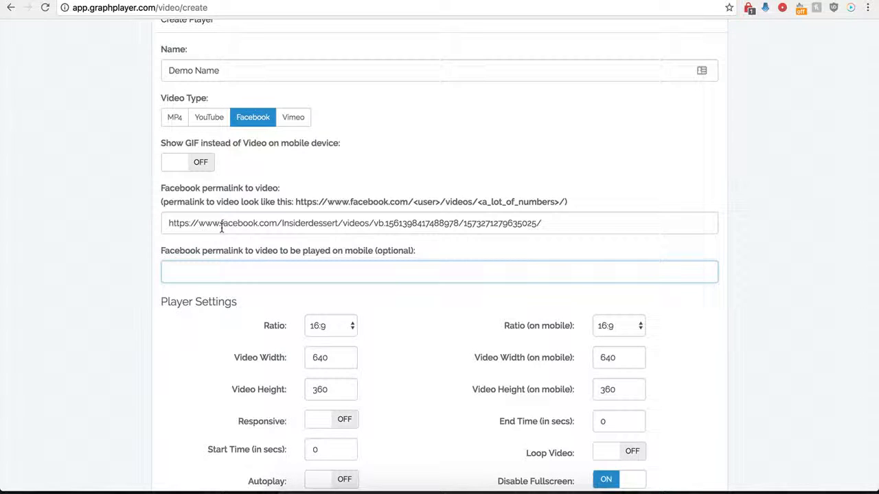
drag(248, 223, 385, 223)
key(Tab)
drag(189, 223, 391, 222)
click(206, 272)
Review the aspect ratio choices for desktop and mobile in the player settings, keeping 16:9 for both
scroll(182, 337, down, 3)
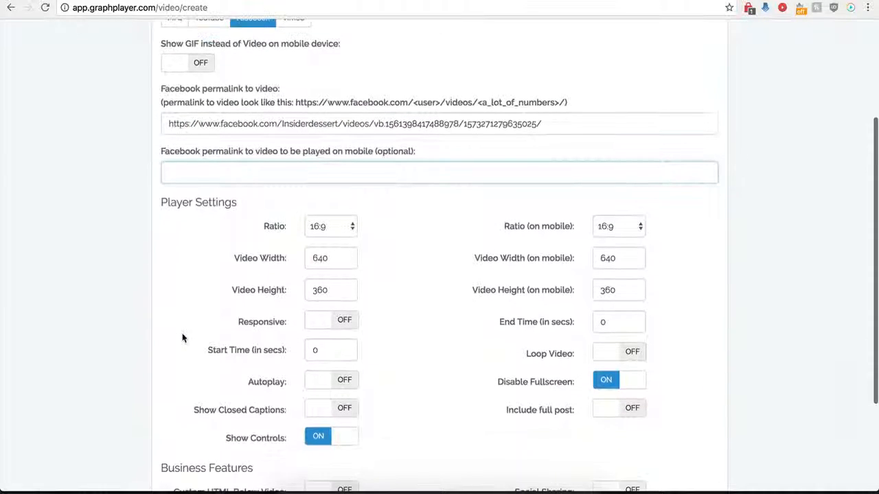
scroll(182, 338, down, 2)
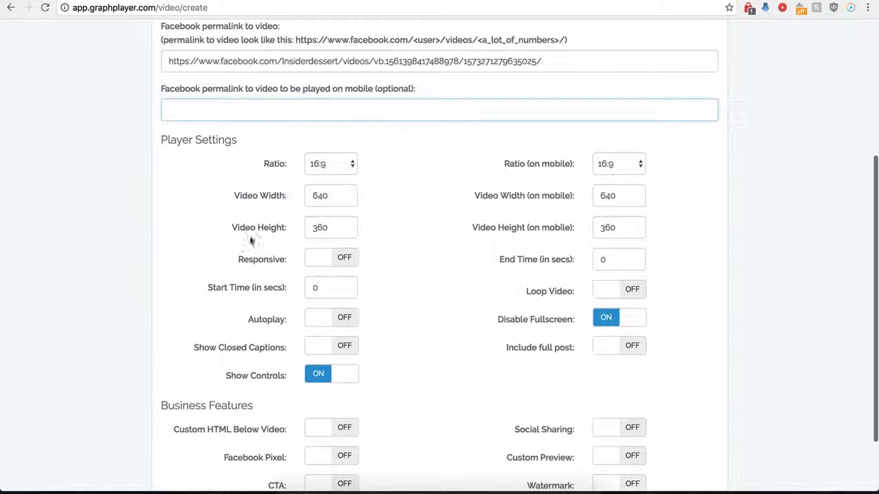
click(346, 166)
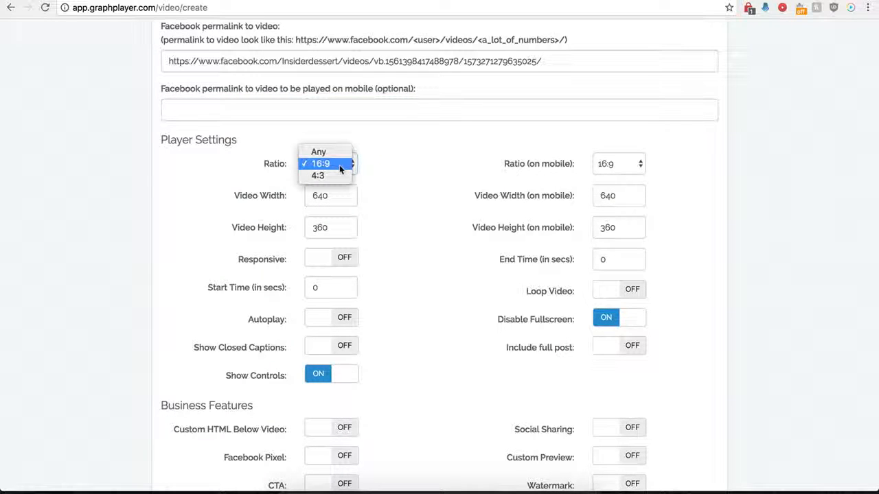
click(325, 166)
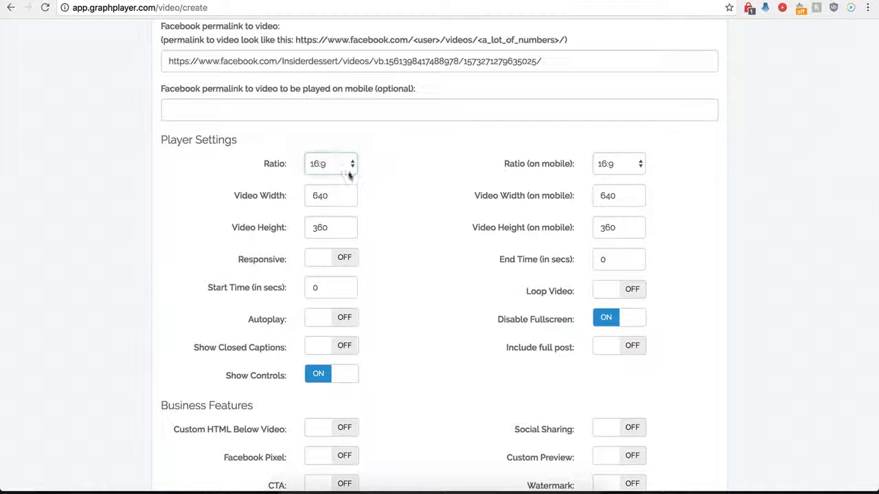
click(607, 167)
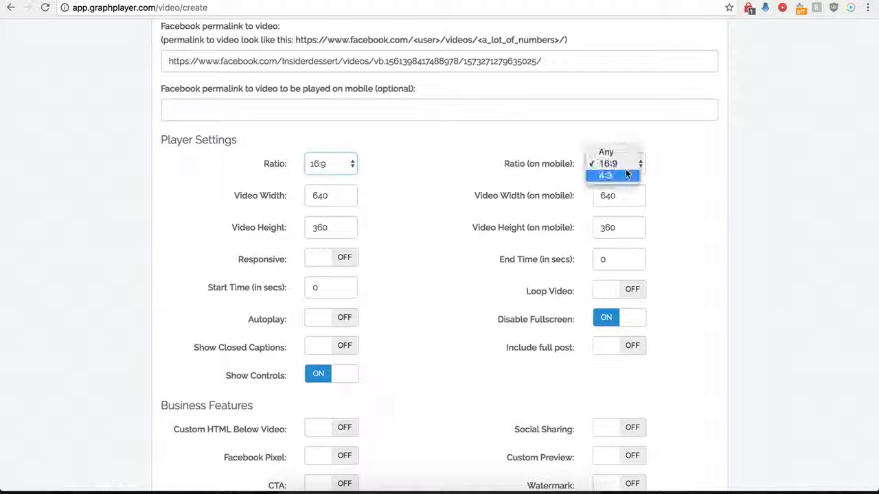
click(499, 164)
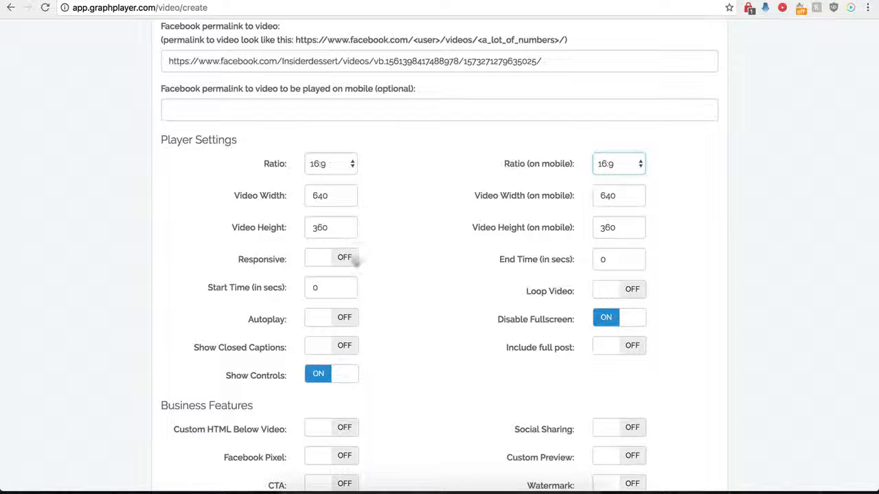
Try the Responsive option to view its aspect and scale settings, and switch it off again
click(344, 258)
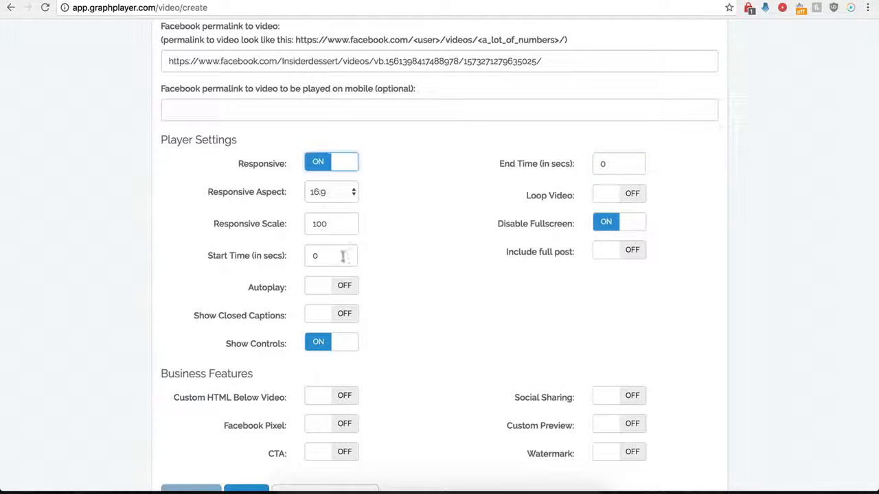
click(316, 166)
click(337, 256)
click(316, 163)
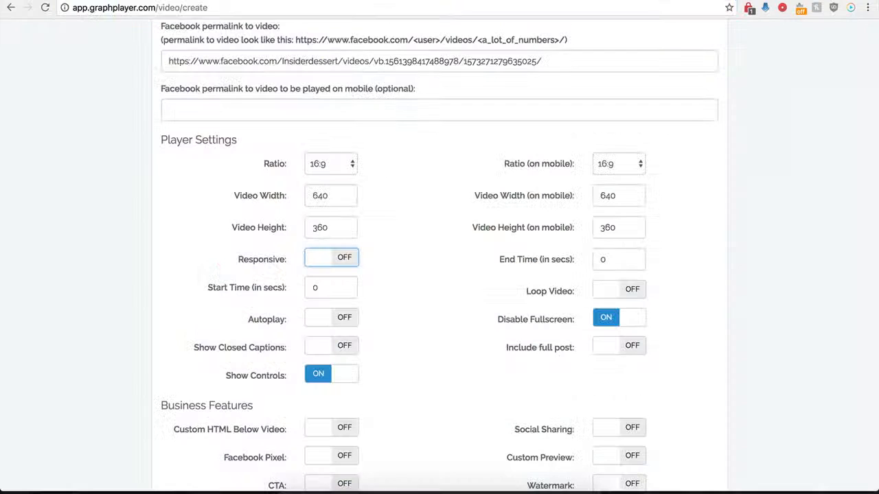
Set the video's start time to 1 second and its end time to 30 seconds
drag(329, 290, 309, 291)
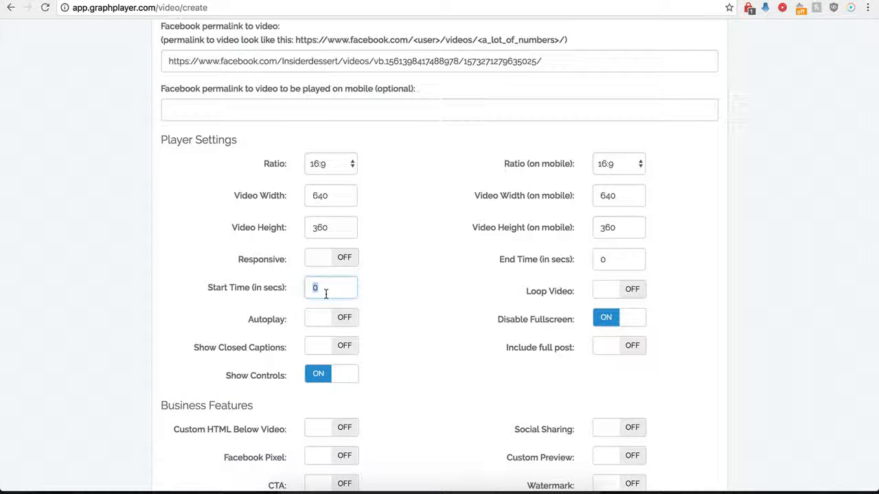
text(1)
double_click(621, 259)
text(30)
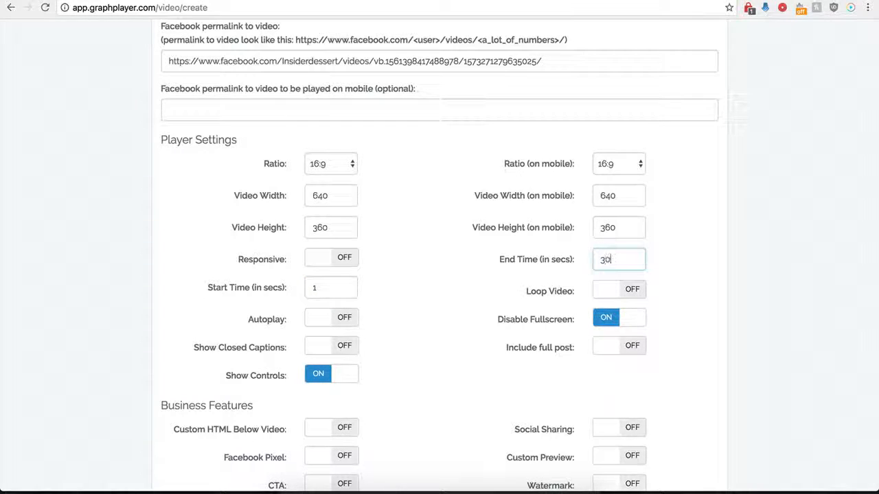
click(433, 283)
Try the Include full post option and switch it off again
scroll(456, 300, up, 1)
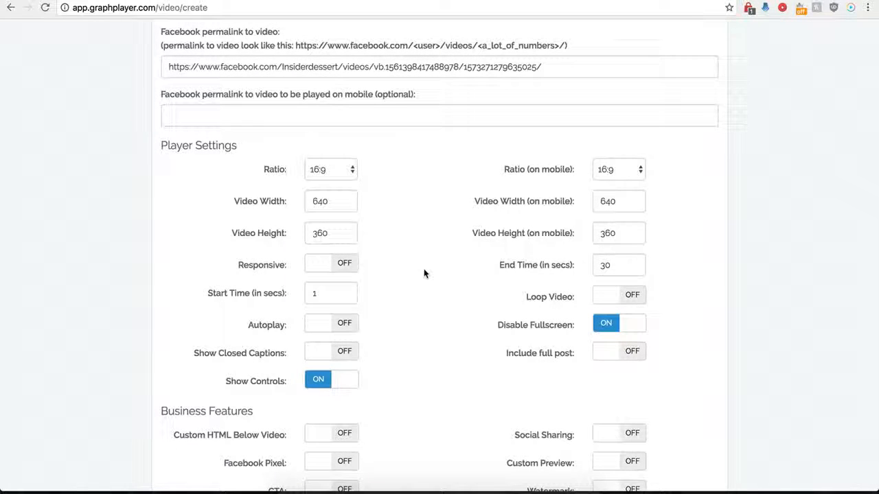
click(626, 358)
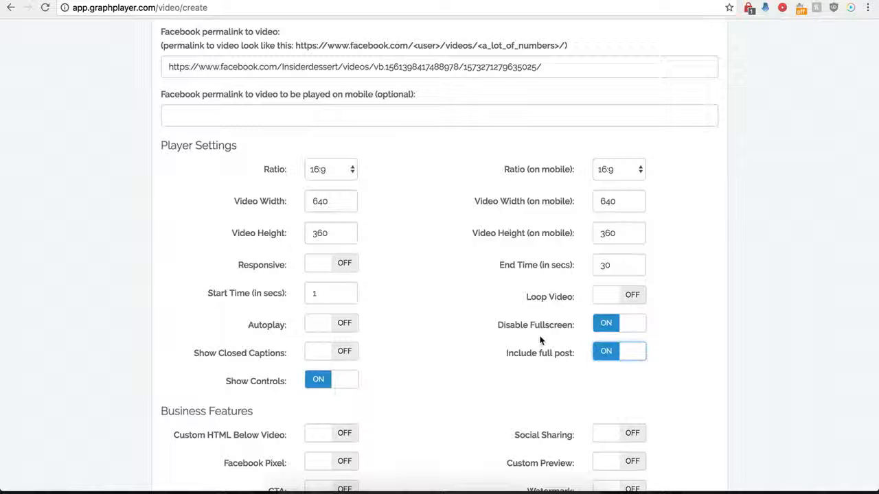
click(603, 355)
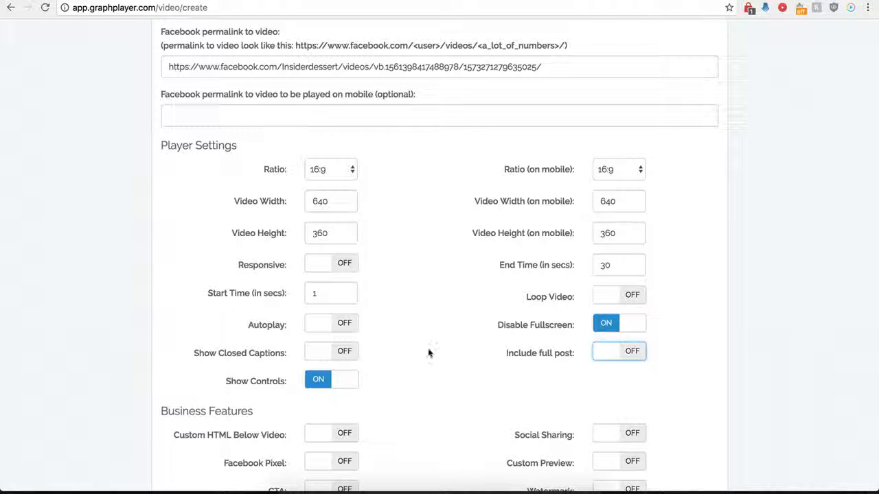
Save the player and copy its complete secure embed code
scroll(428, 350, down, 3)
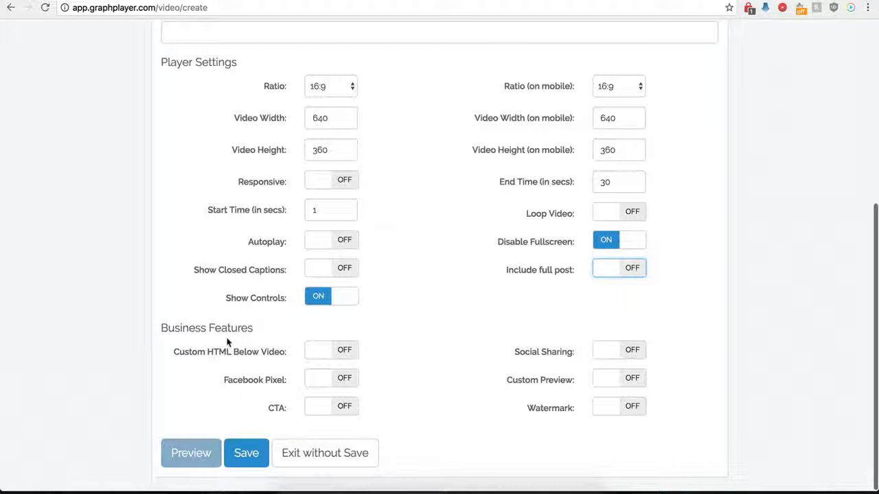
click(246, 455)
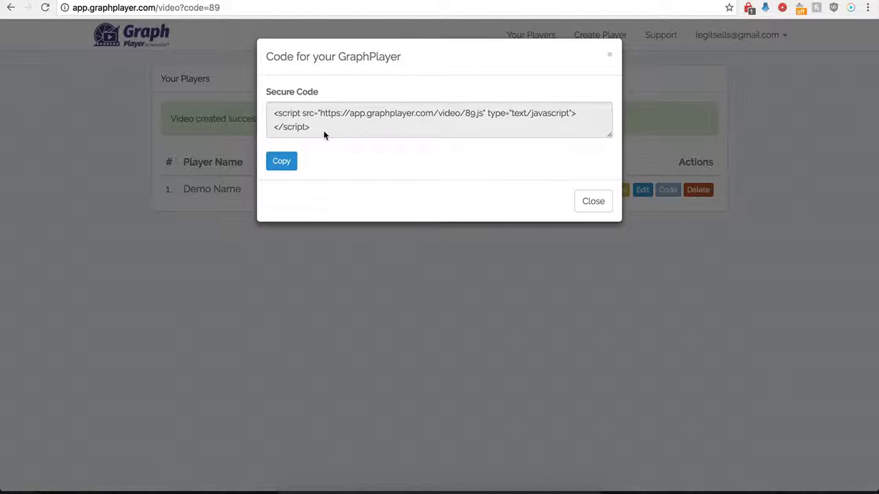
drag(323, 129, 270, 116)
key(ctrl+c)
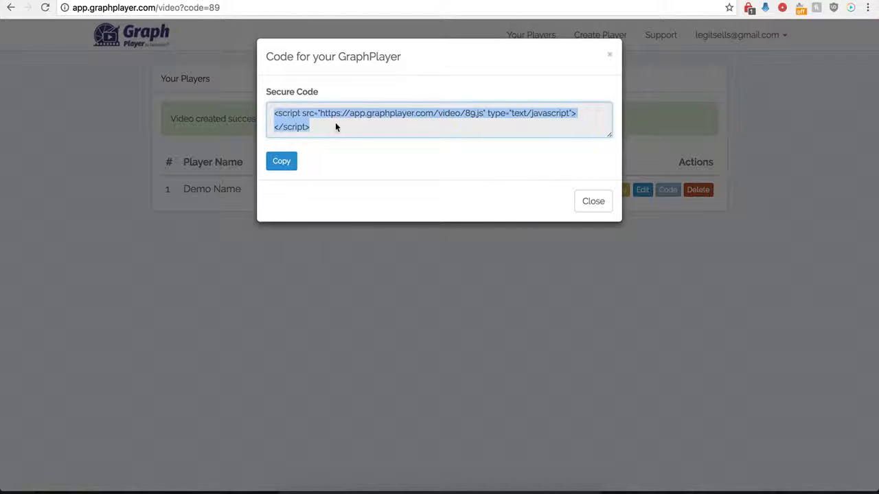
Switch to the WordPress editor, paste the embed code into the body of the "Hello world!" post, and update the post
click(250, 0)
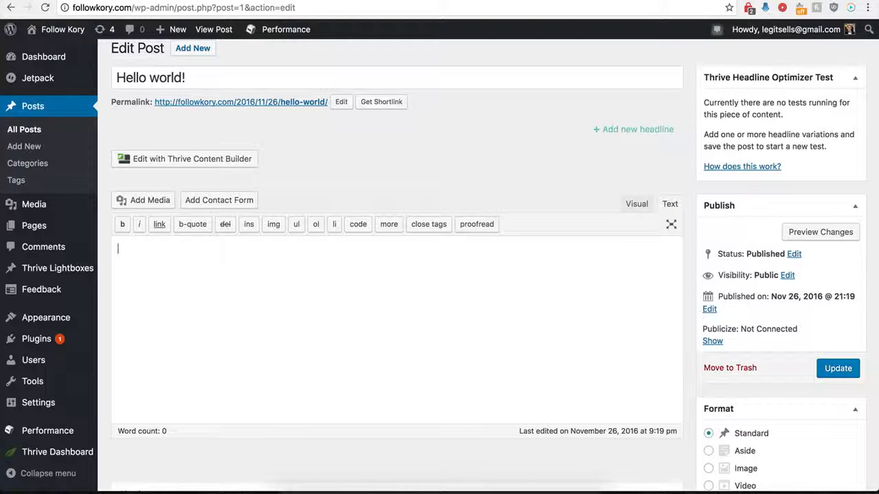
click(223, 296)
key(ctrl+v)
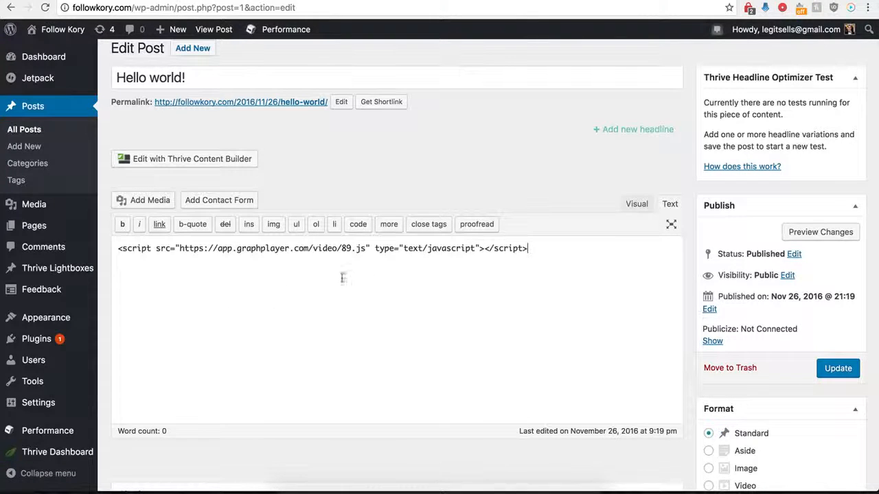
click(844, 368)
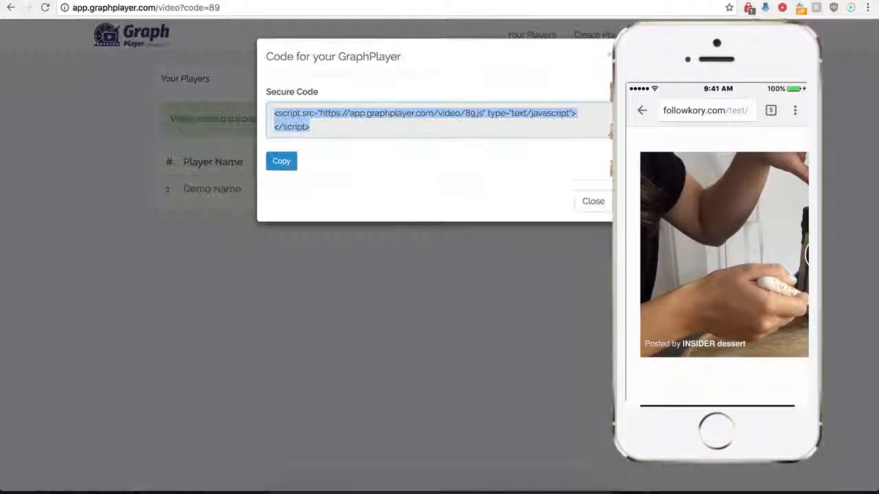
Return to GraphPlayer, open the Demo Name player for editing, and enable showing a GIF instead of the video on mobile devices
click(583, 211)
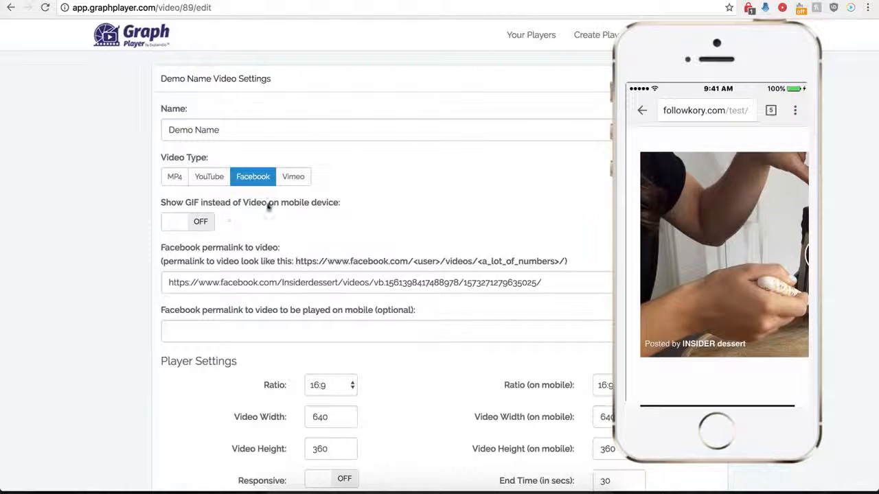
click(201, 223)
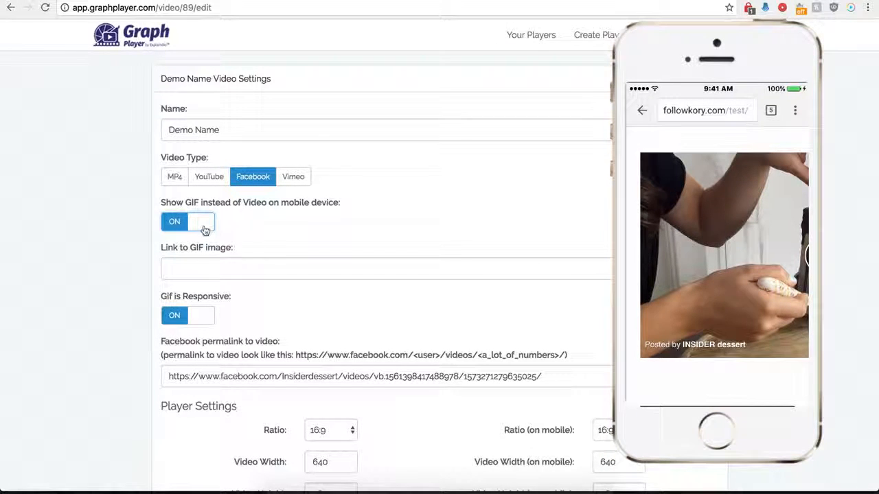
Switch to the cake GIF's page on Giphy and copy the GIF's link from its advanced sharing details
click(206, 267)
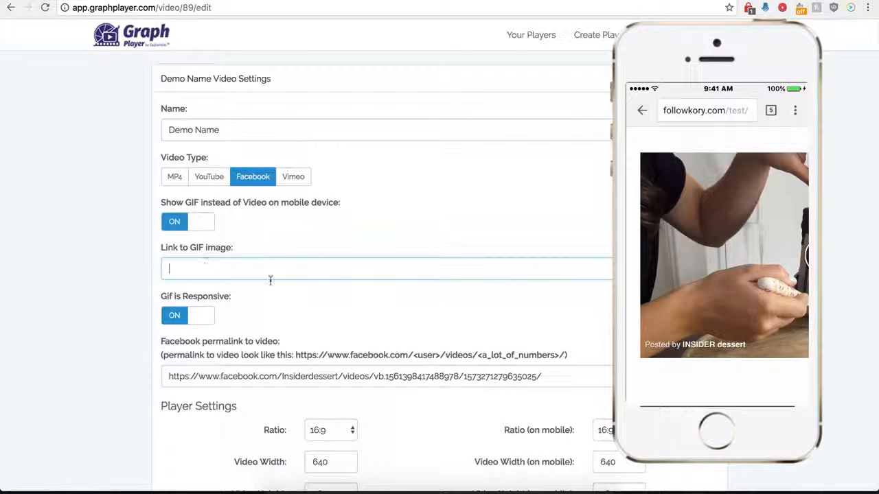
click(651, 0)
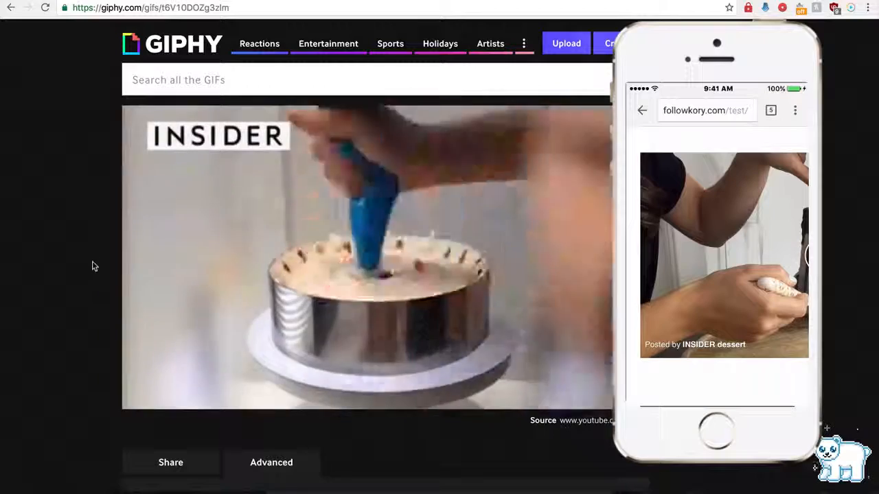
scroll(94, 275, down, 1)
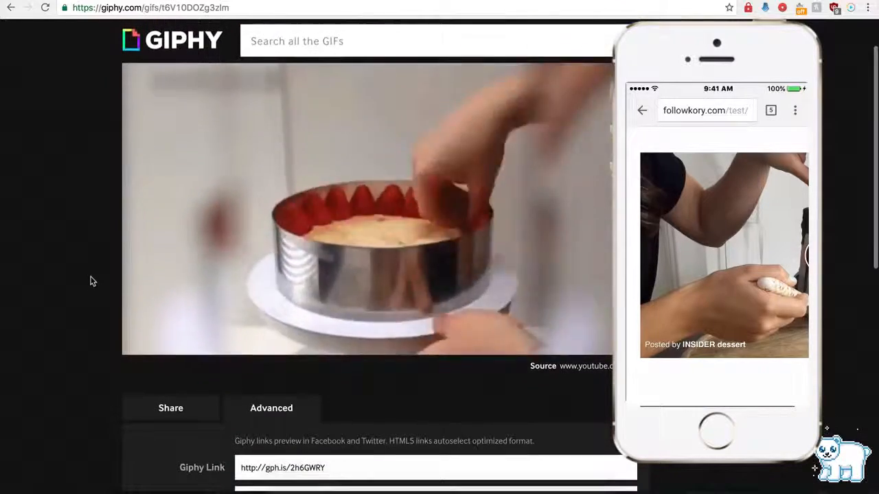
scroll(206, 289, down, 3)
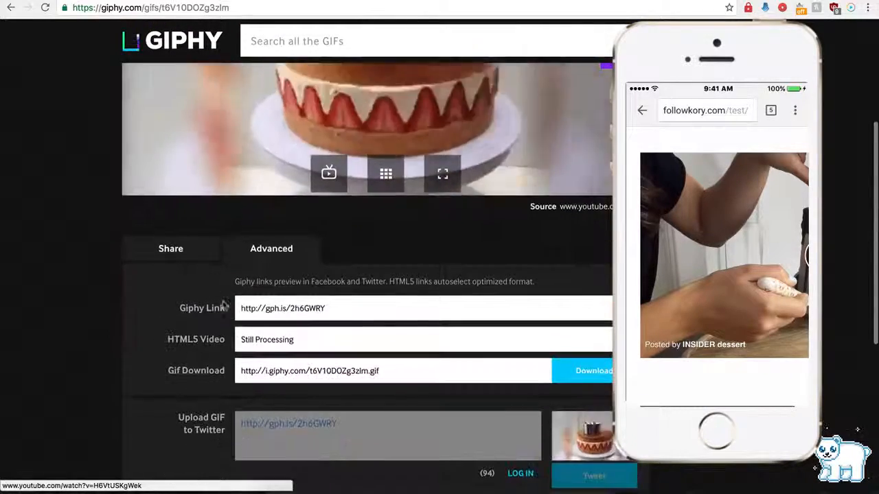
click(272, 310)
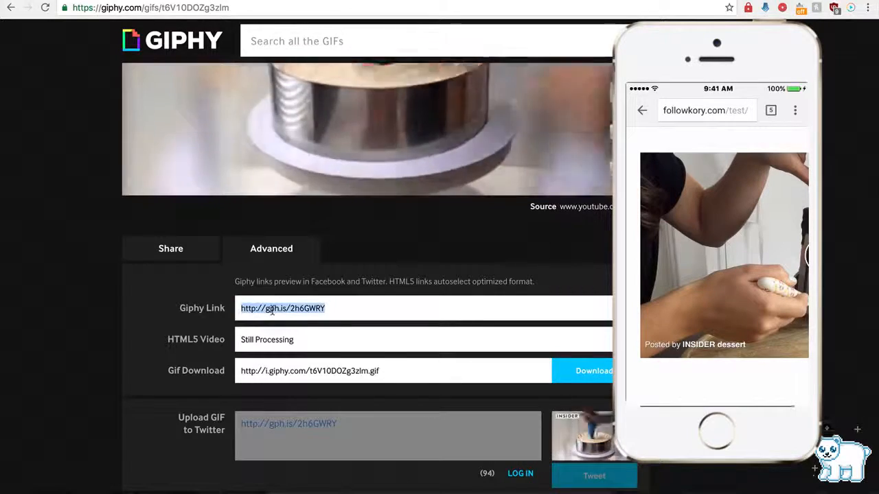
click(343, 1)
click(216, 268)
text(http://gph.is/2h6DWRY)
scroll(131, 336, down, 5)
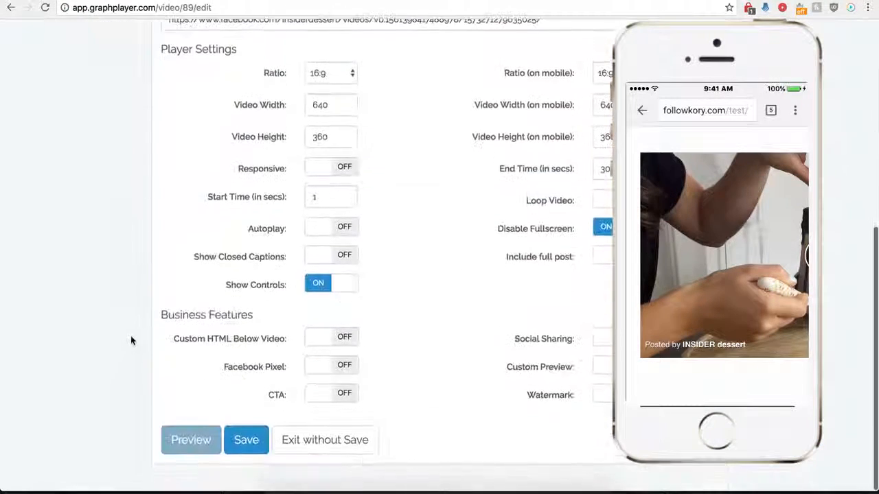
click(245, 453)
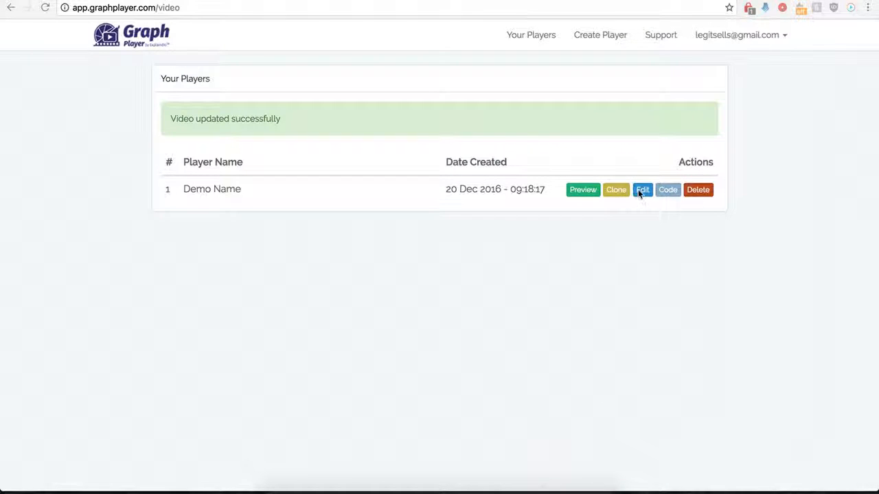
Reopen the Demo Name player for editing, enable Include full post, and save it
click(639, 192)
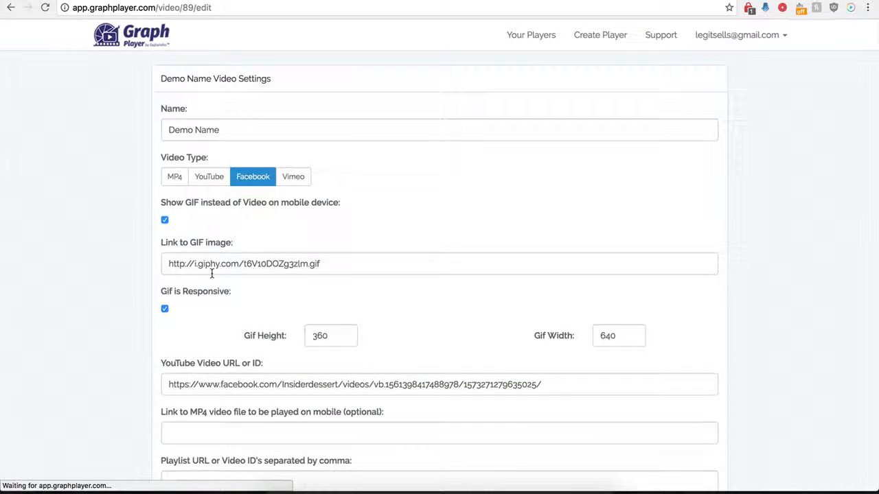
scroll(147, 334, down, 5)
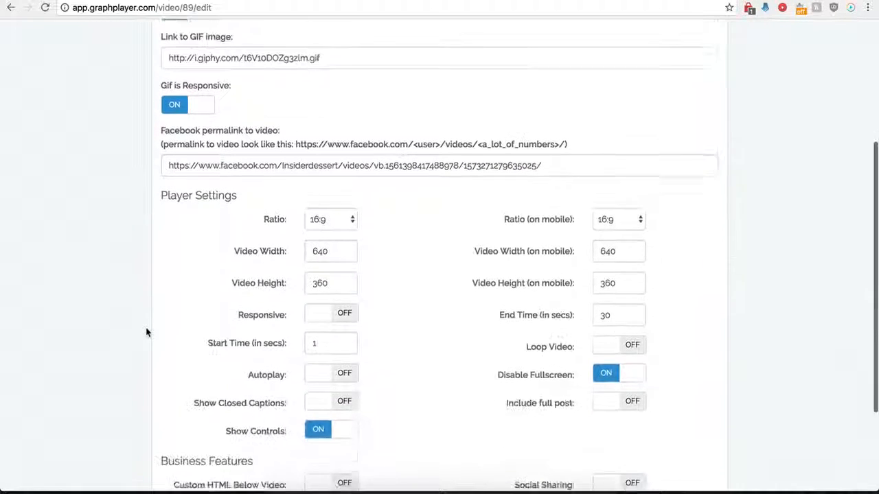
scroll(146, 333, down, 4)
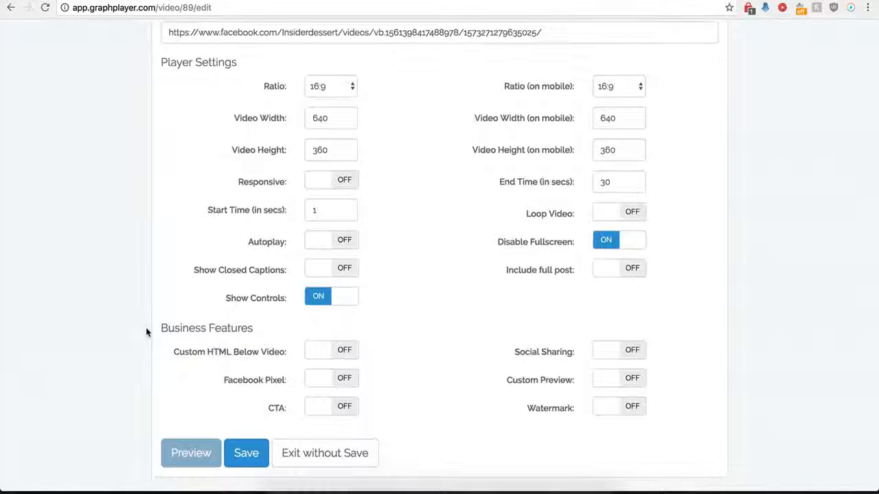
click(631, 271)
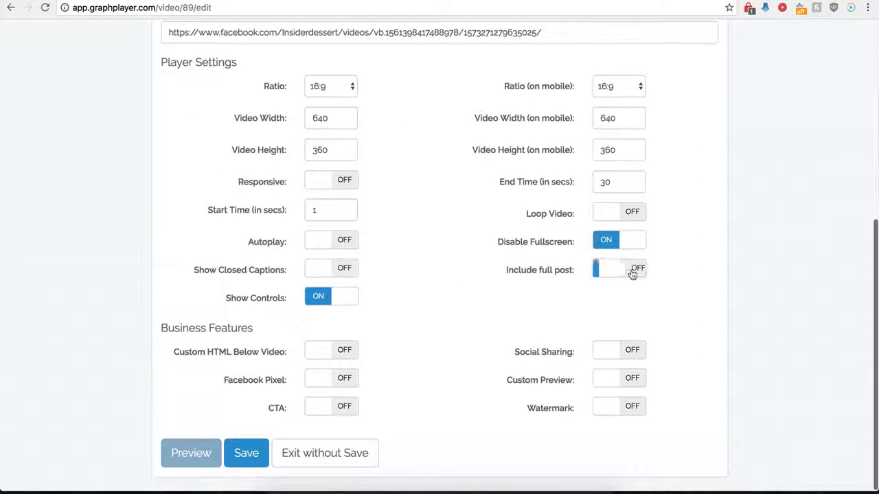
click(245, 453)
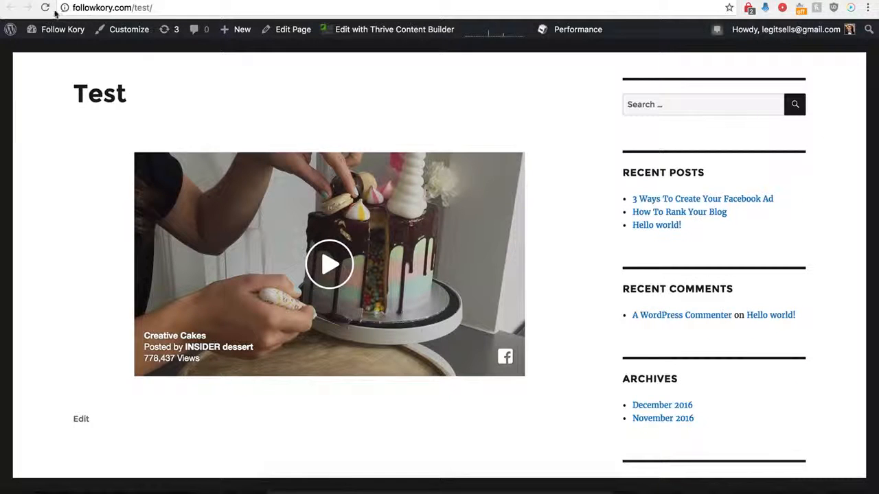
Reload the followkory.com test page, follow the embedded post's comments link to Facebook, and return to GraphPlayer's player list
click(45, 7)
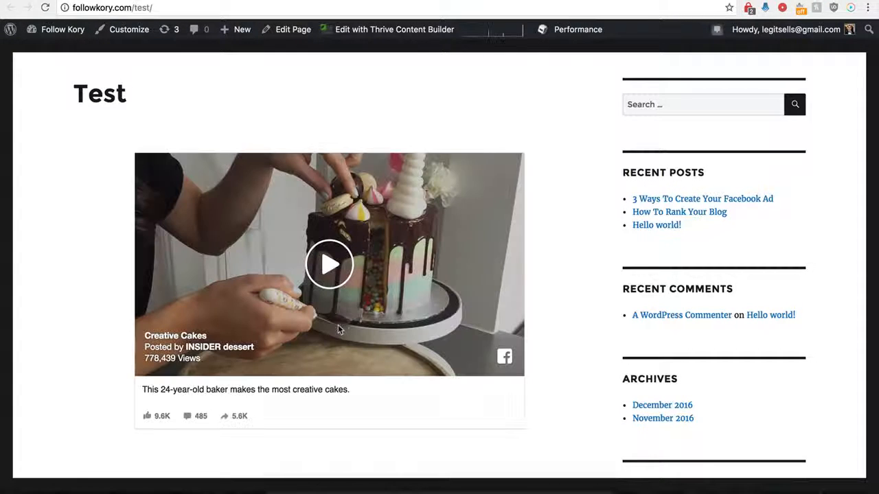
scroll(115, 406, down, 1)
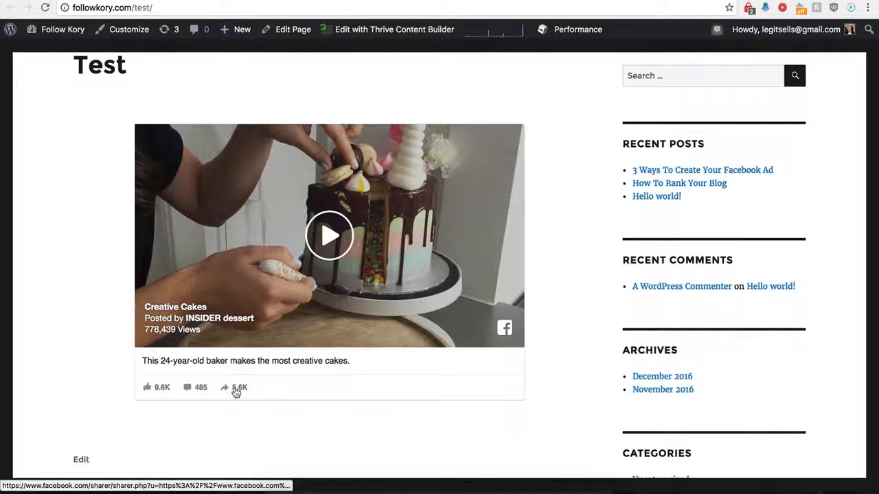
click(189, 390)
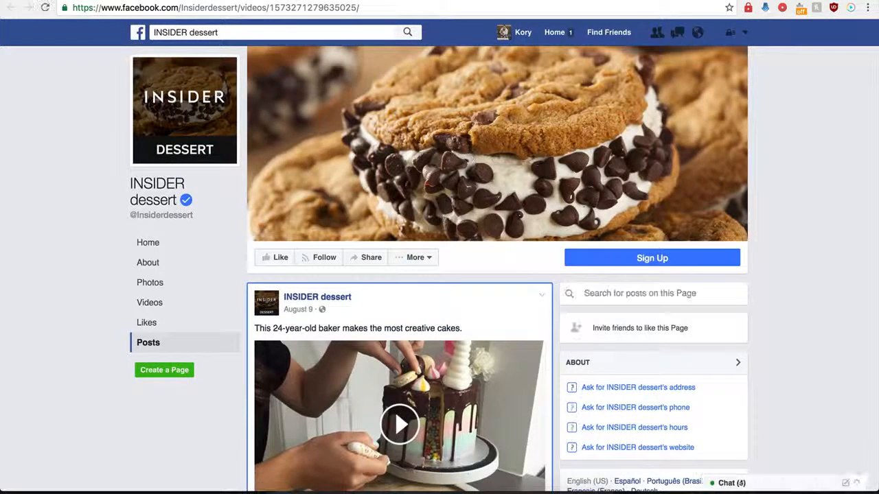
key(super+w)
key(super+w)
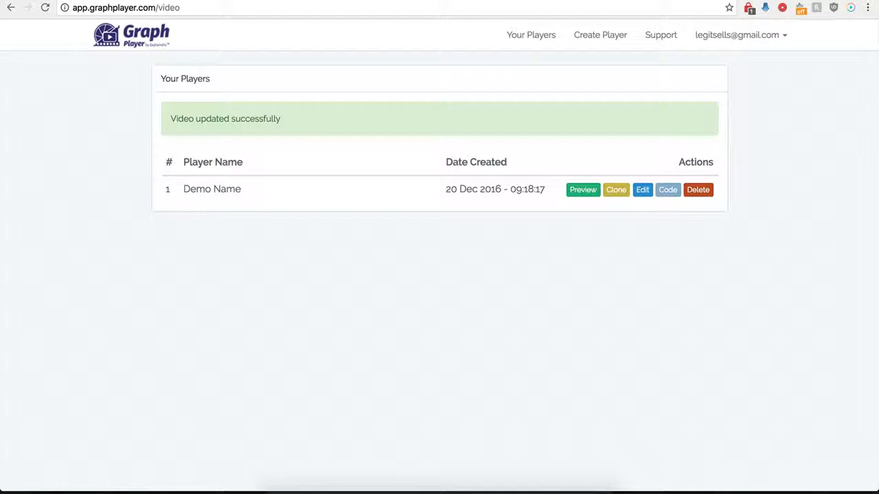
Open the Demo Name player for editing and enable Custom HTML Below Video under Business Features
click(644, 194)
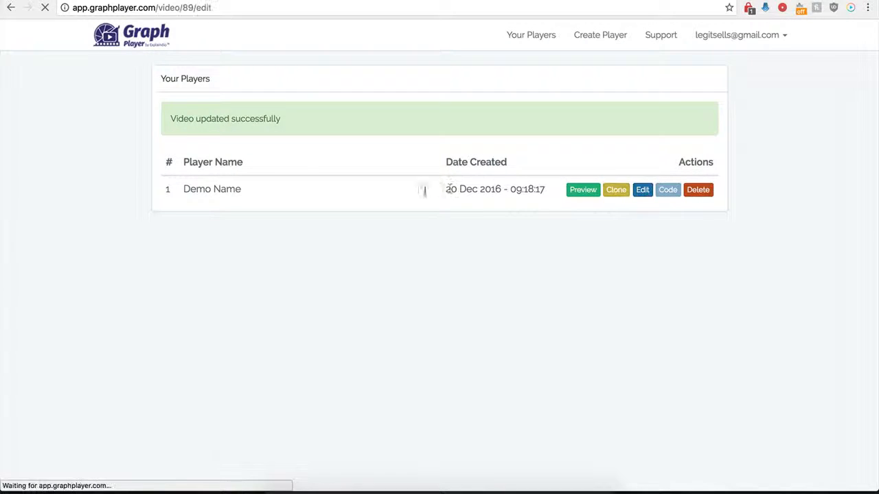
scroll(190, 335, down, 5)
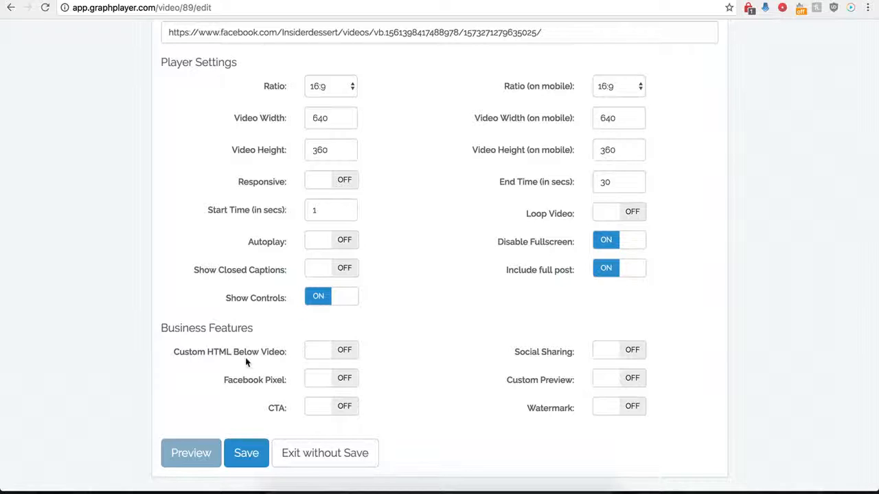
click(343, 350)
scroll(371, 378, down, 3)
click(322, 270)
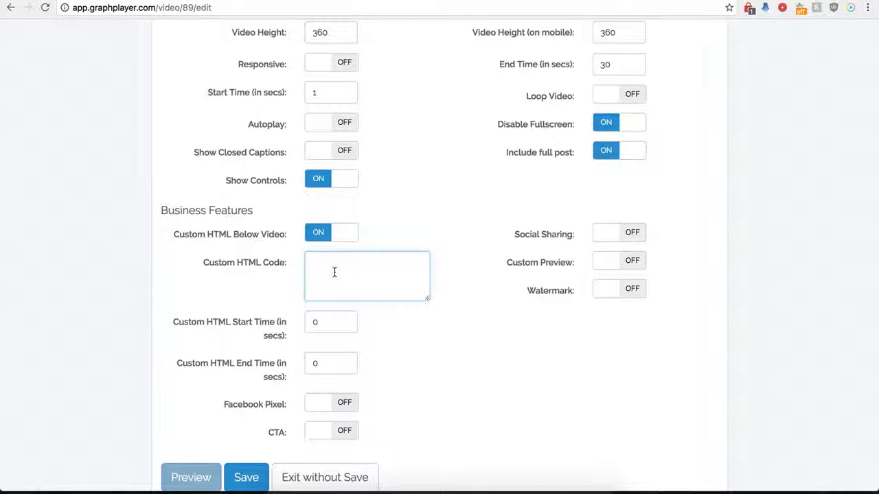
Set the custom HTML start time to 120 seconds
double_click(326, 326)
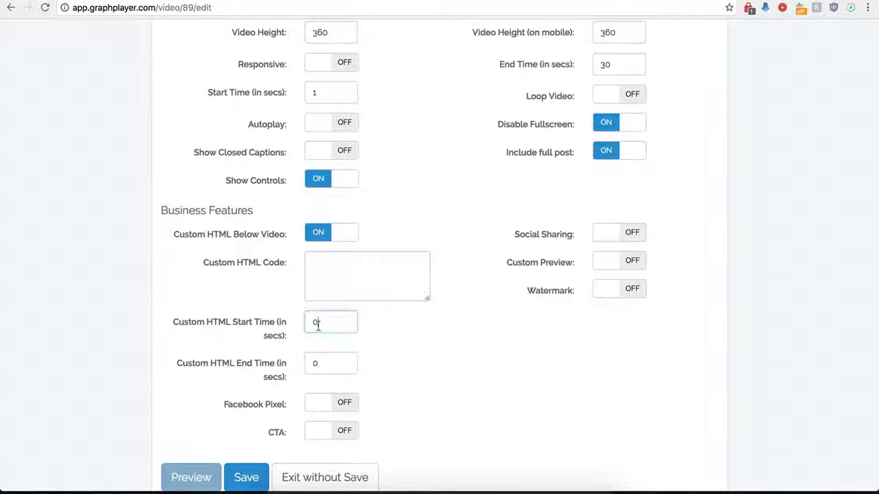
double_click(329, 363)
click(341, 272)
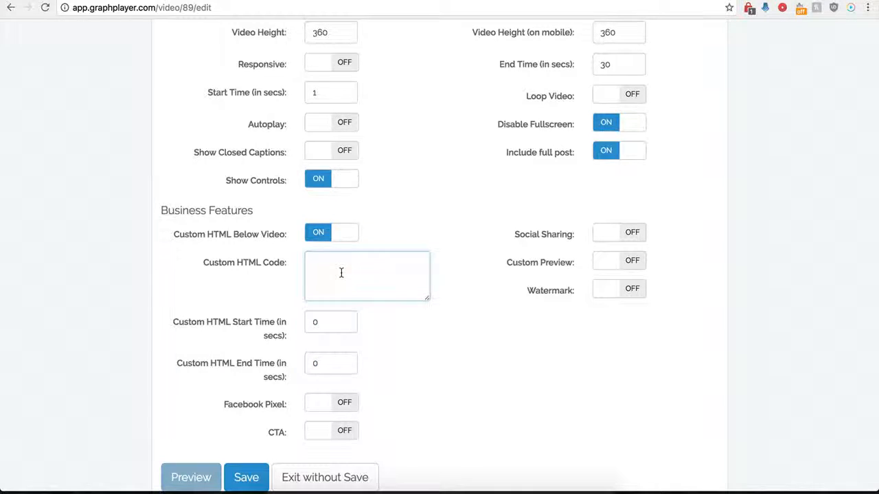
scroll(341, 272, up, 5)
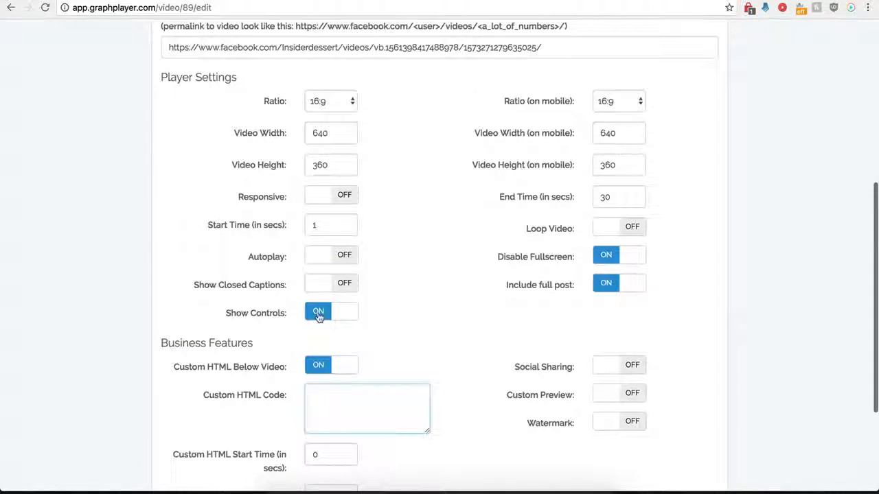
scroll(319, 314, down, 3)
scroll(334, 322, down, 2)
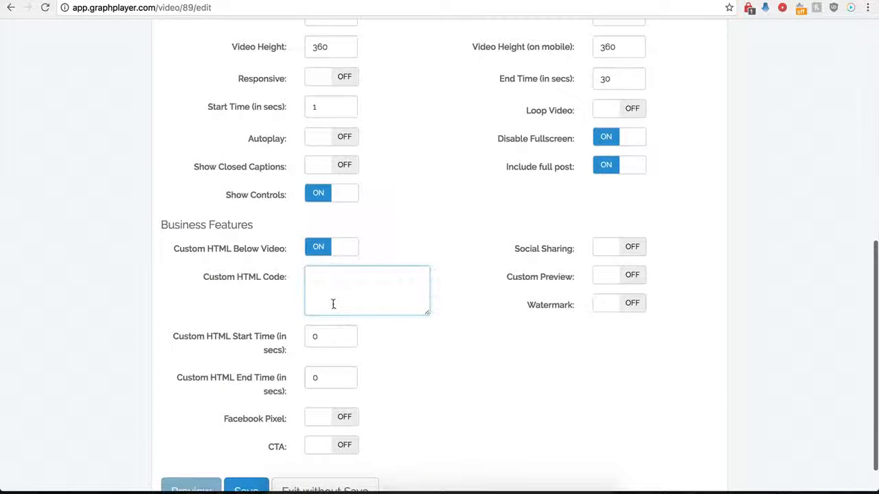
click(335, 304)
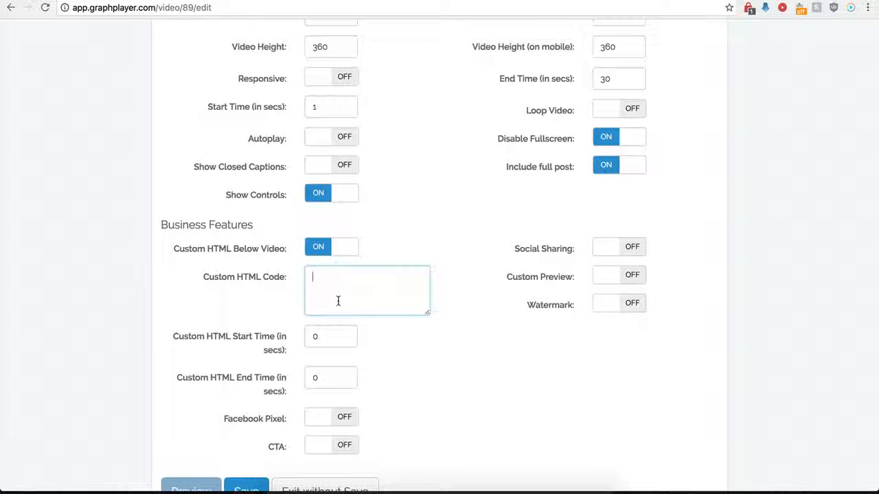
double_click(307, 336)
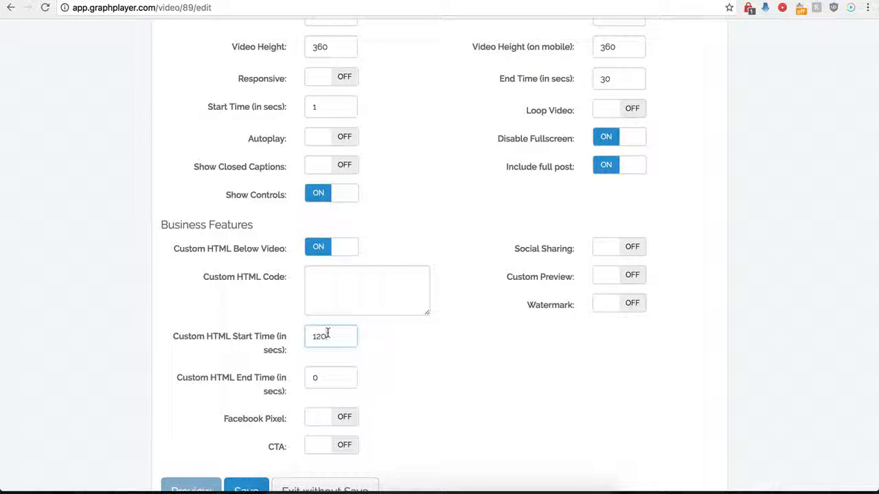
click(326, 281)
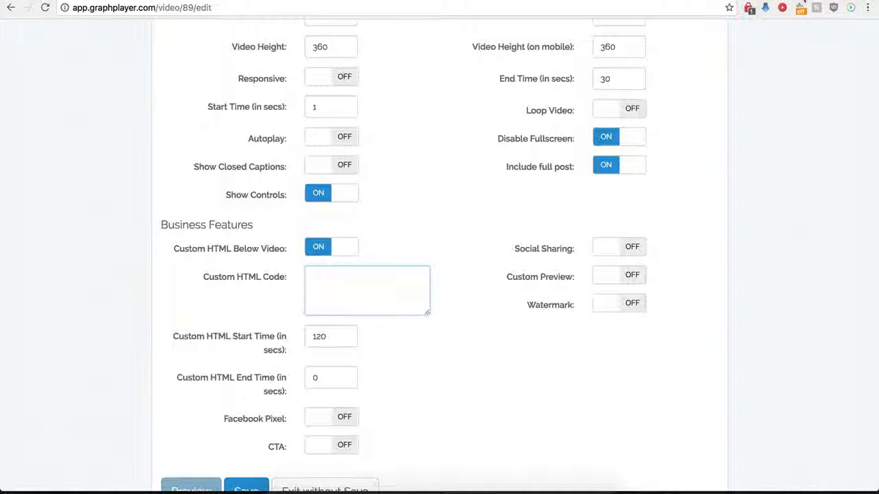
scroll(389, 284, down, 1)
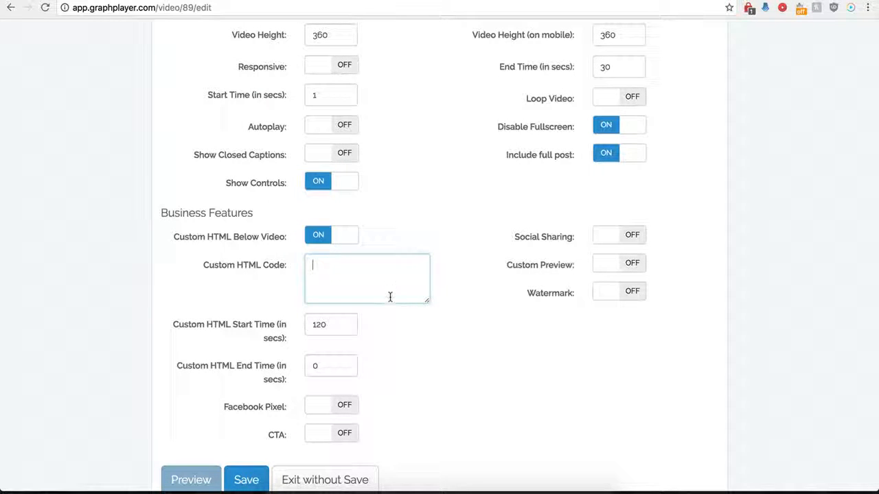
key(ctrl+v)
drag(426, 303, 456, 343)
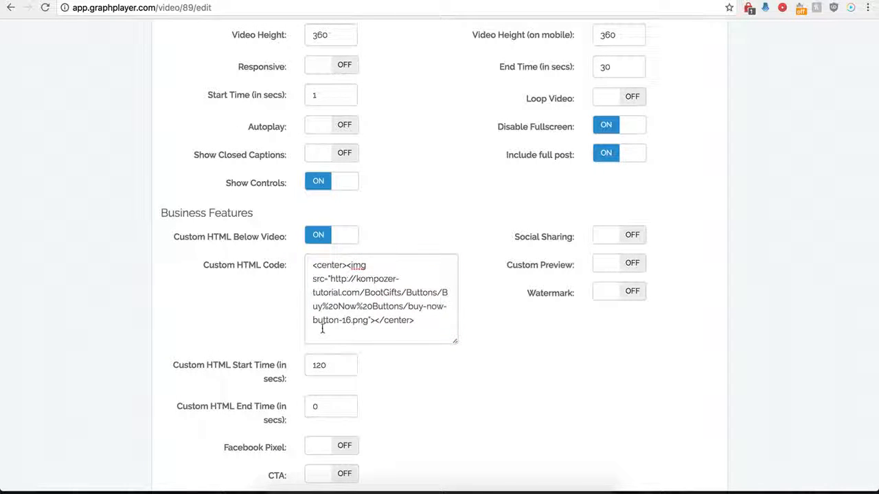
Set the custom HTML start time to 0 seconds and save the player
click(321, 365)
double_click(321, 366)
text(0)
click(410, 412)
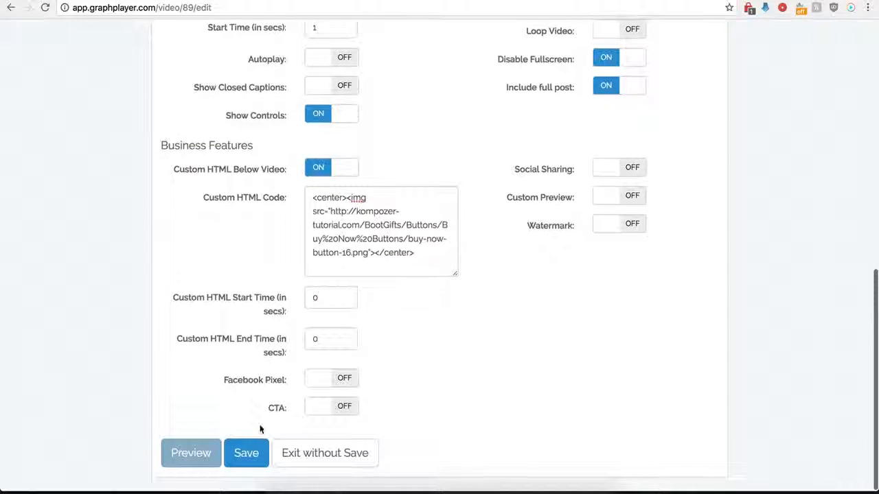
click(246, 455)
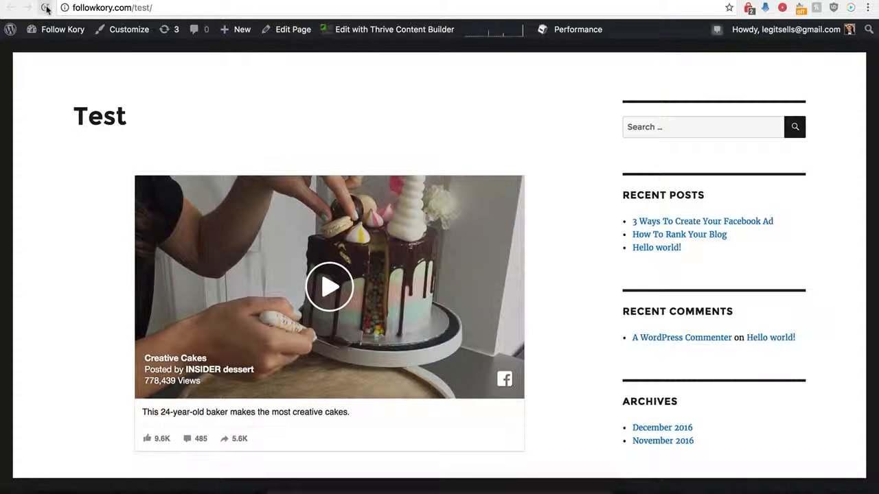
Reload the followkory.com test page and examine the embedded Facebook post and the custom HTML area below it
click(46, 8)
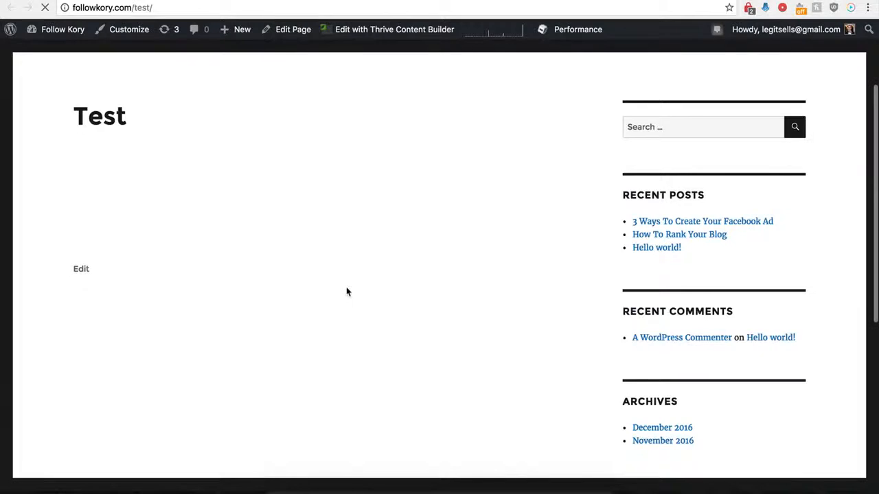
scroll(315, 309, down, 1)
scroll(314, 309, down, 5)
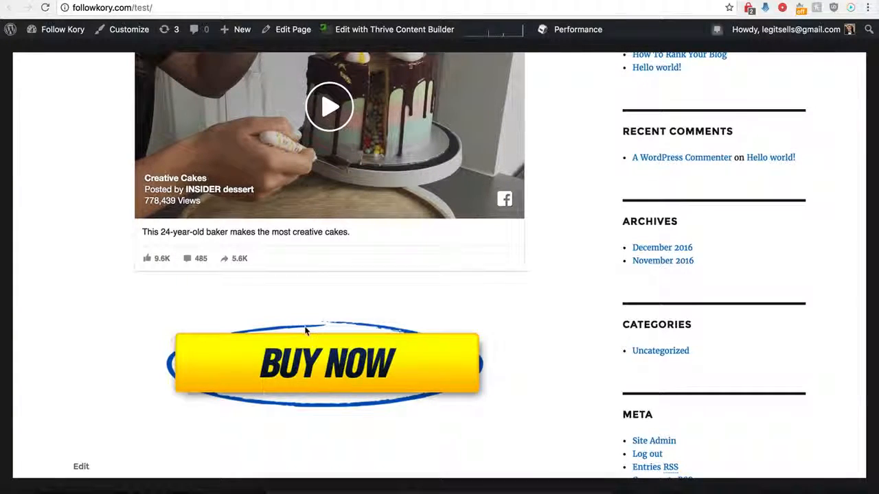
scroll(306, 331, up, 2)
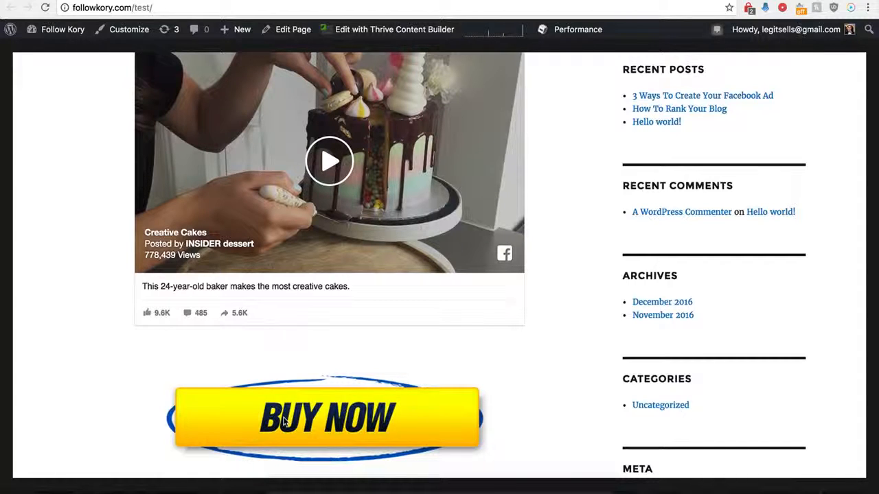
scroll(299, 386, up, 2)
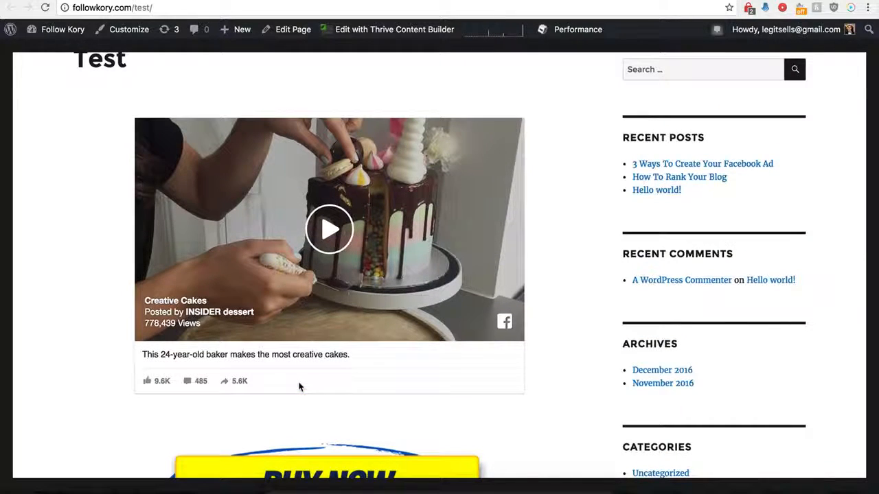
scroll(300, 387, down, 1)
scroll(298, 386, up, 3)
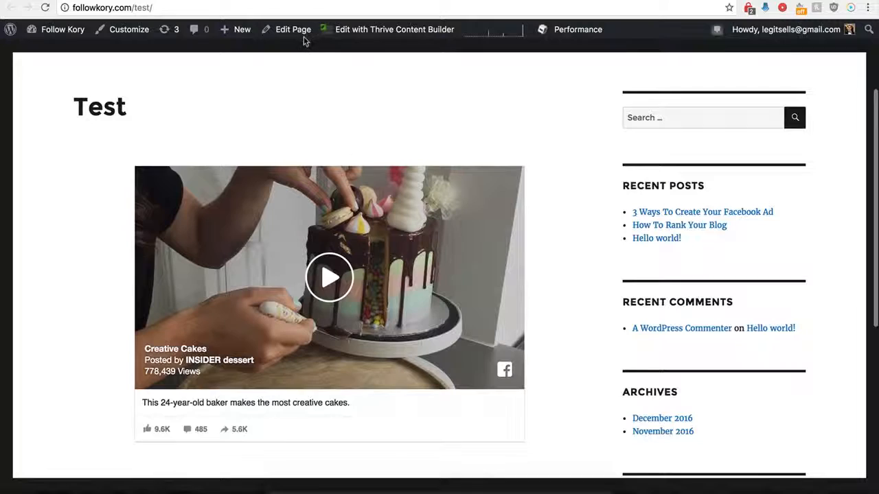
Switch back to GraphPlayer, open the Demo Name player for editing and turn off the custom HTML below the video
key(ctrl+shift+Tab)
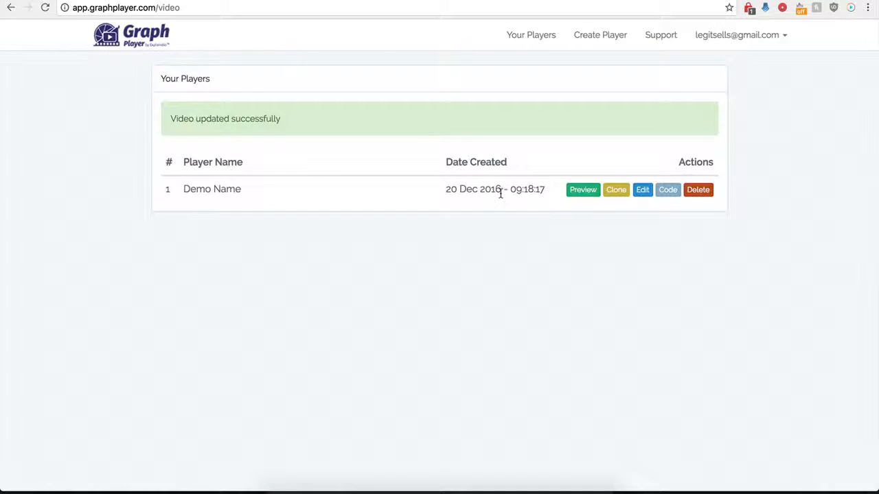
click(641, 190)
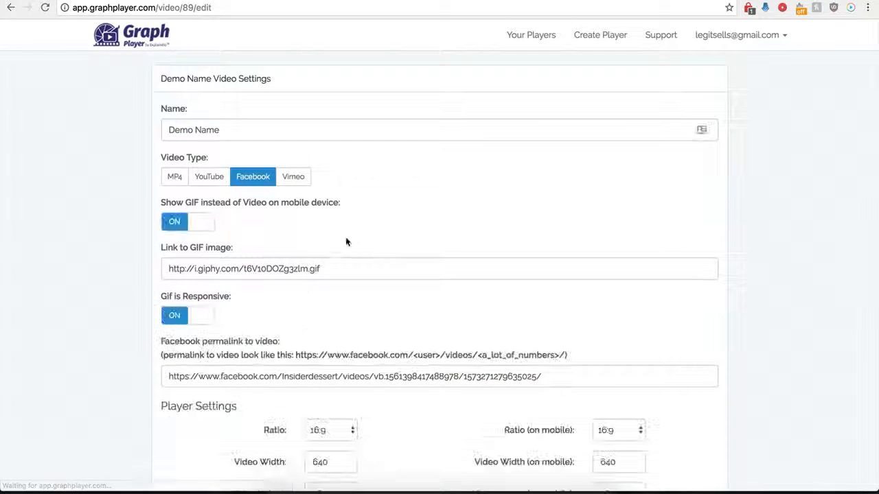
scroll(157, 372, down, 5)
scroll(156, 372, down, 2)
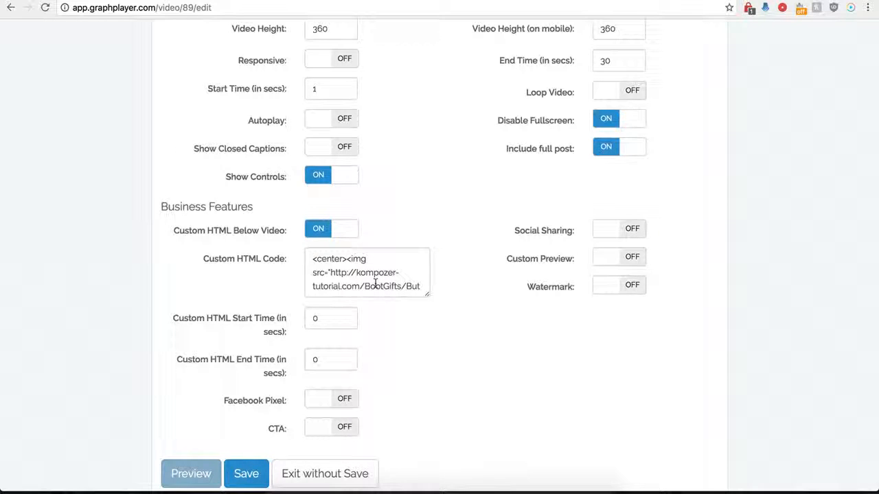
click(315, 228)
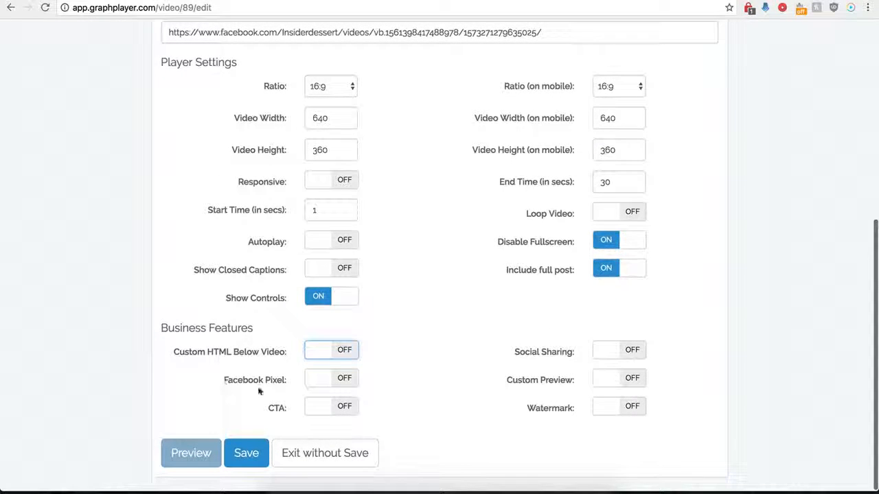
Enable the Facebook Pixel feature to look over its code and time settings, and disable it again
click(341, 379)
scroll(320, 389, down, 2)
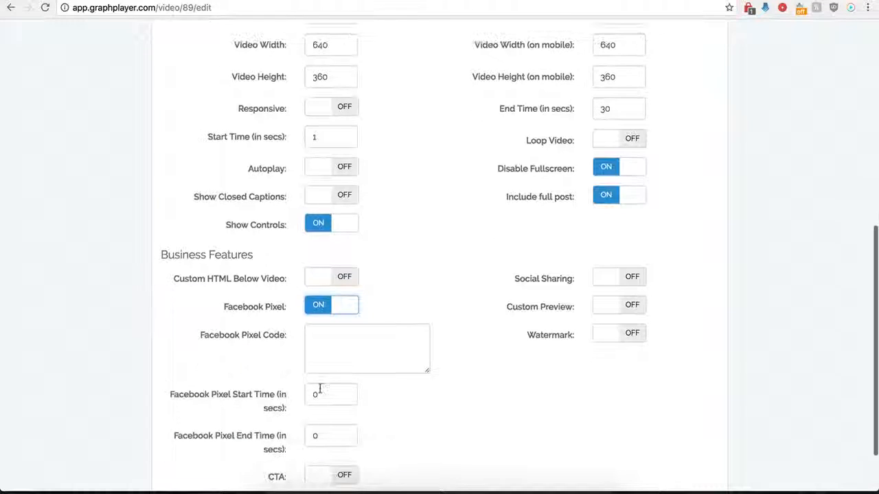
scroll(337, 352, down, 1)
click(337, 321)
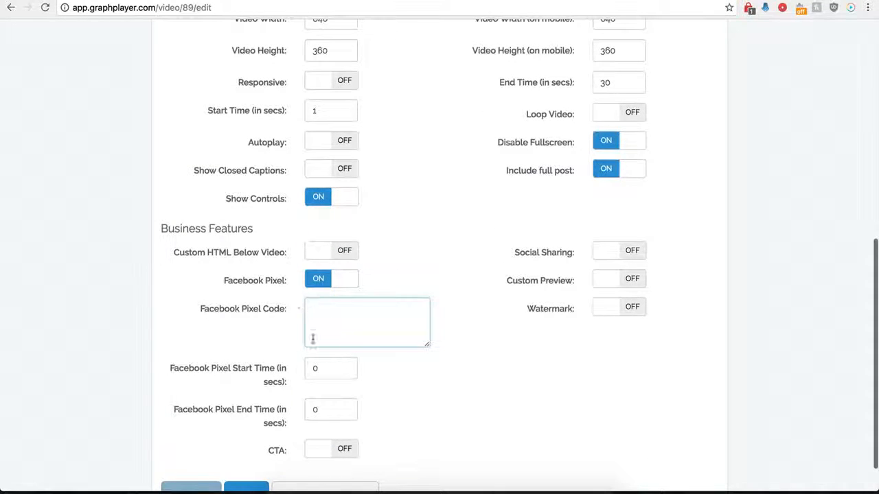
click(316, 281)
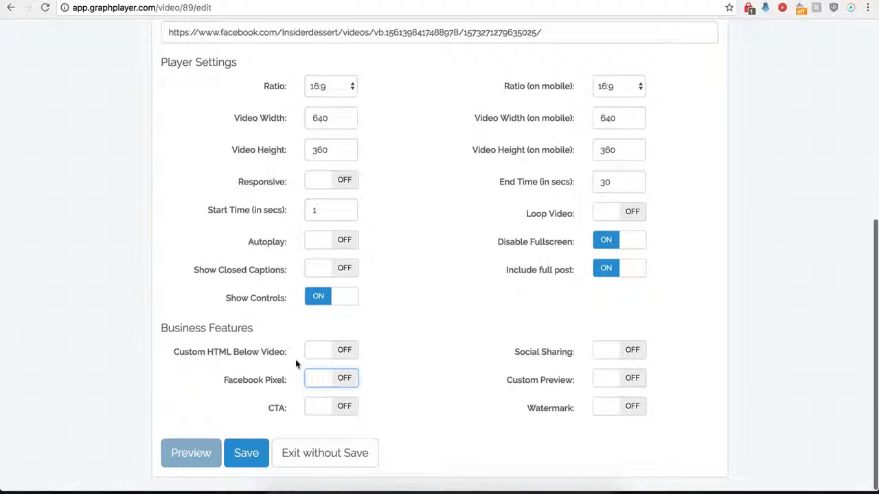
Enable the CTA and paste the copied kompozer-tutorial.com Buy Now button address as its image URL
click(346, 408)
scroll(396, 433, down, 4)
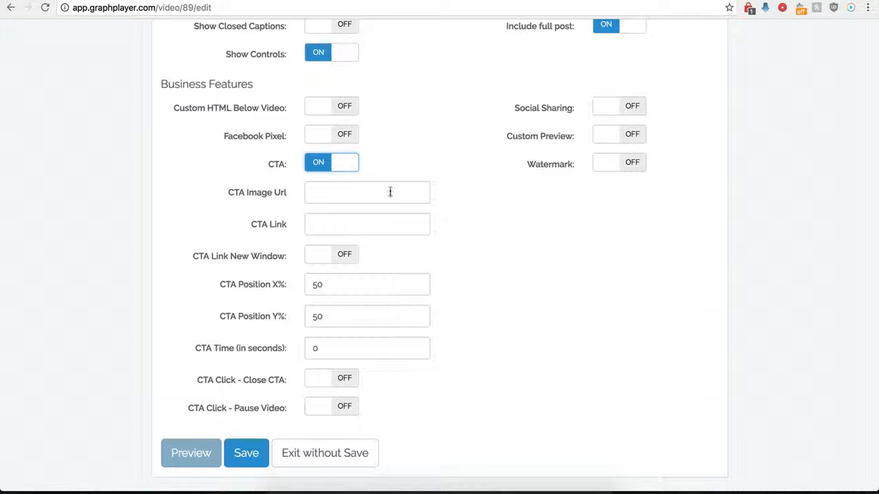
click(327, 192)
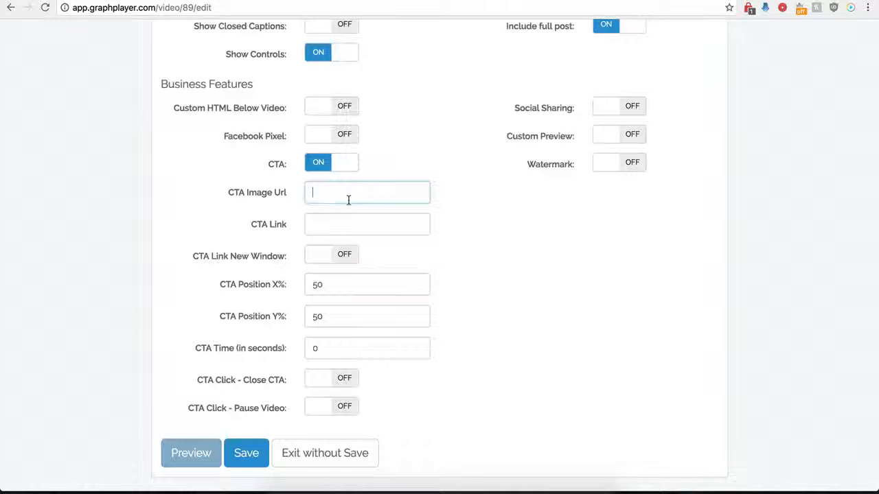
key(ctrl+v)
click(319, 226)
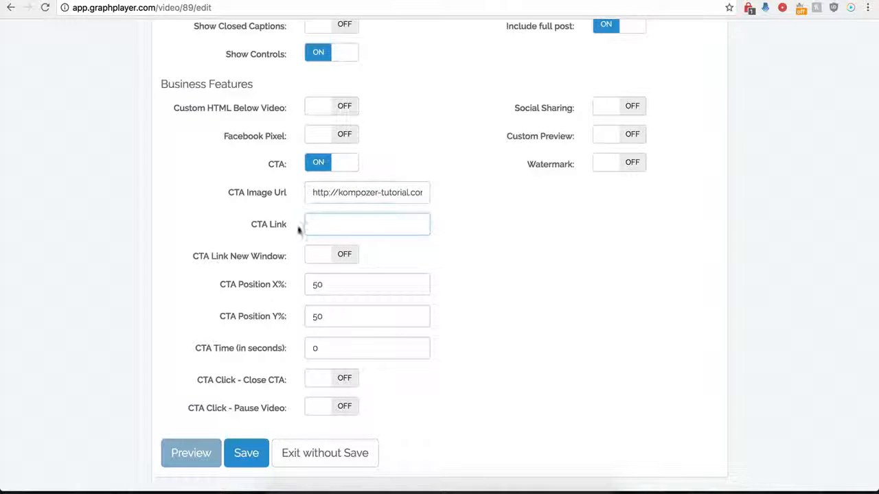
click(326, 226)
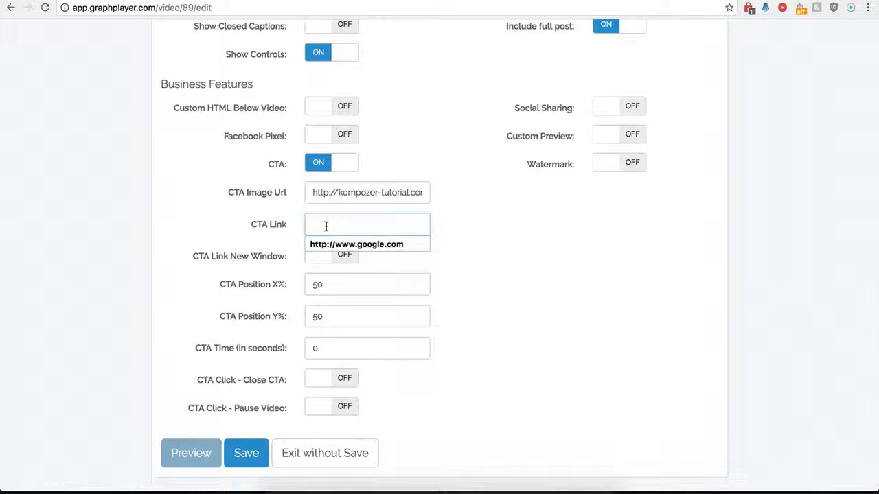
click(336, 245)
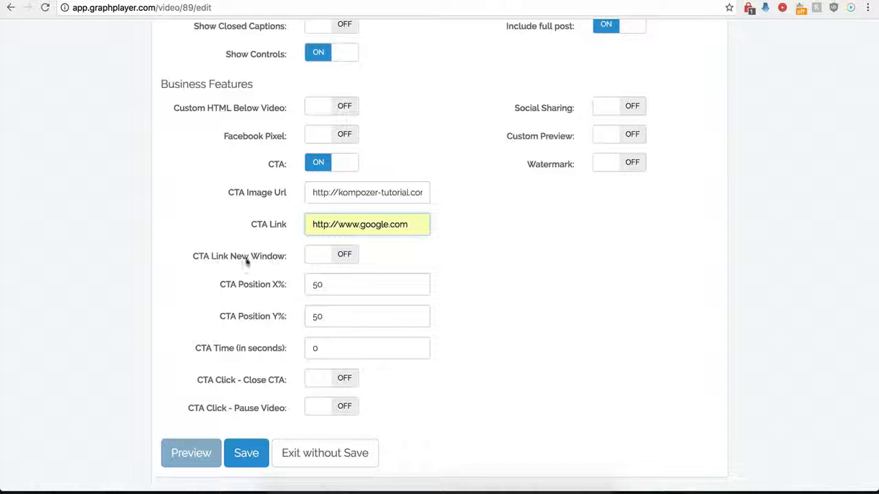
click(343, 255)
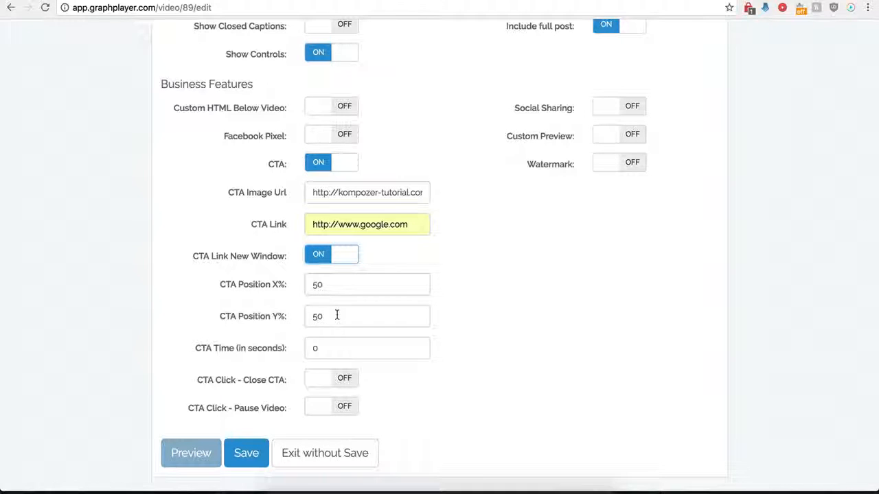
Try a CTA time of 120 seconds and reset it to 0
click(325, 348)
drag(326, 348, 307, 349)
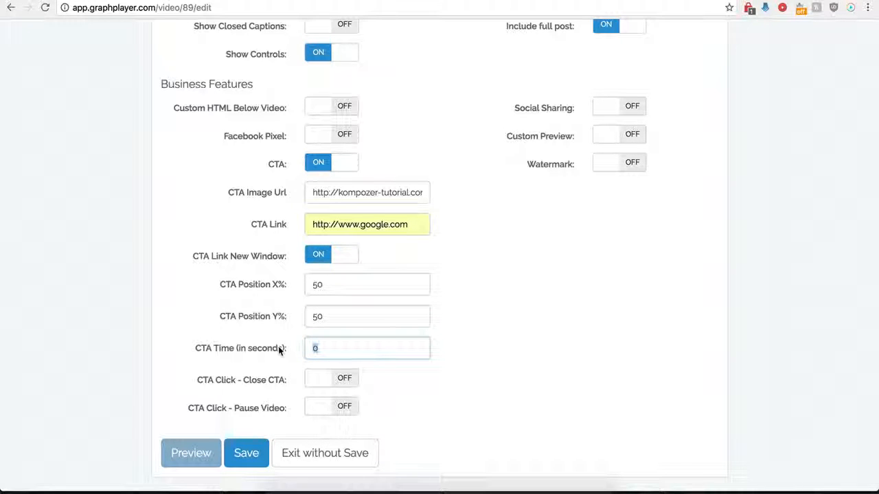
text(12)
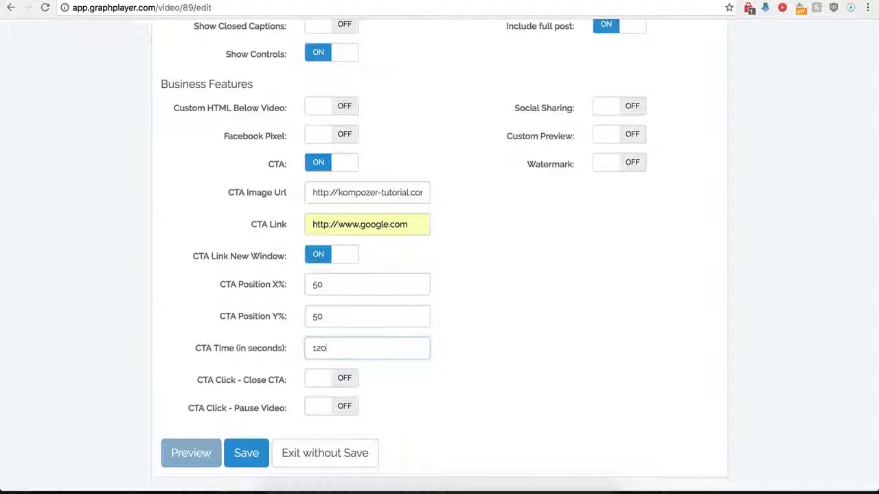
key(BackSpace)
key(BackSpace)
key(BackSpace)
text(0)
Make the CTA close when it is clicked and save the player
click(363, 408)
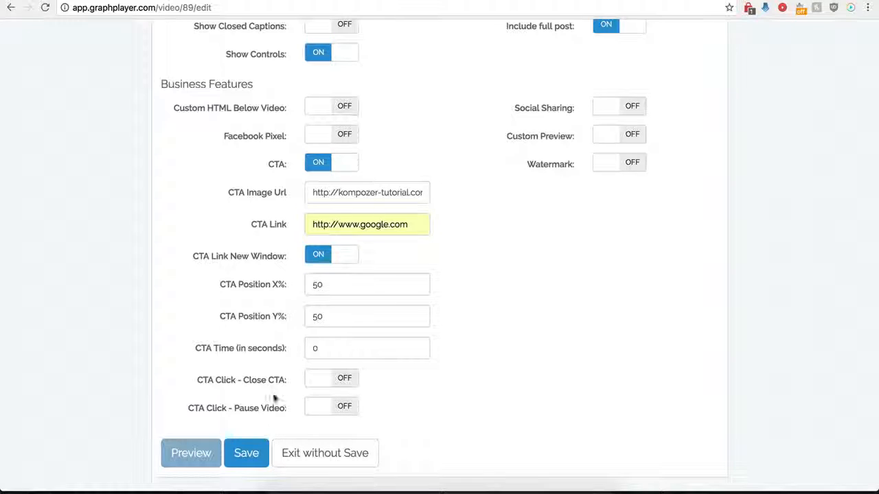
click(344, 381)
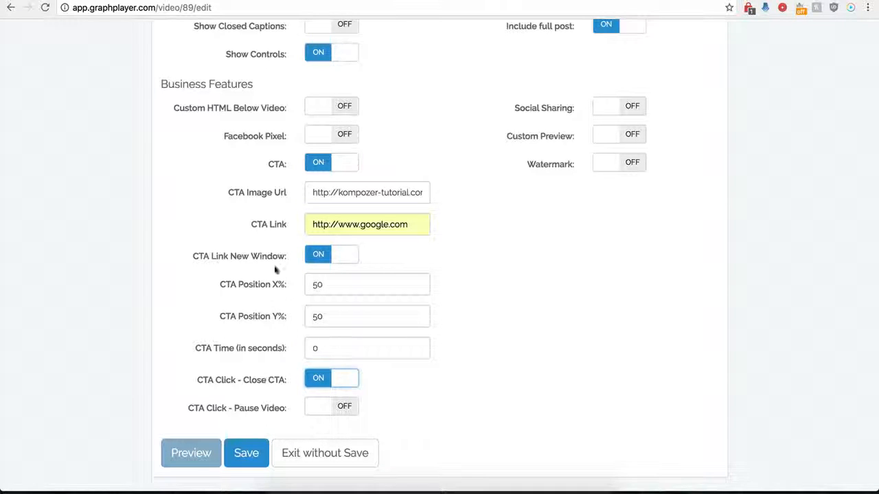
click(240, 457)
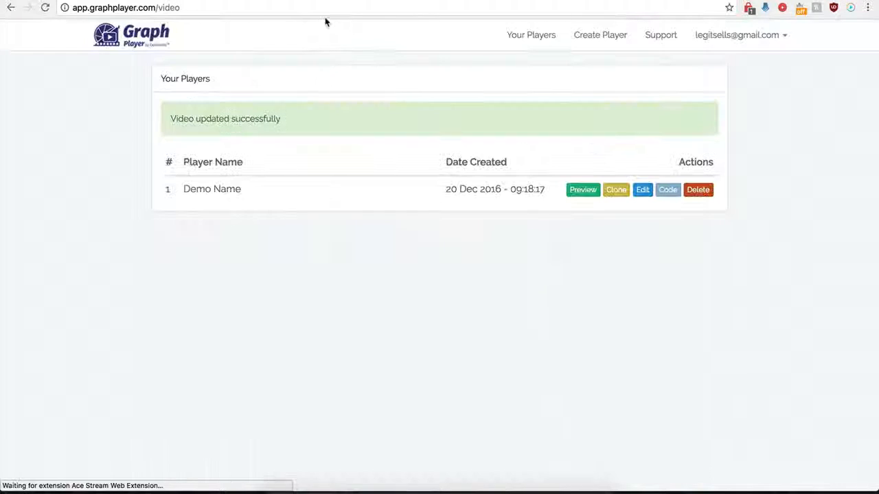
Switch to the followkory.com test page and reload it to check the CTA over the video
click(158, 0)
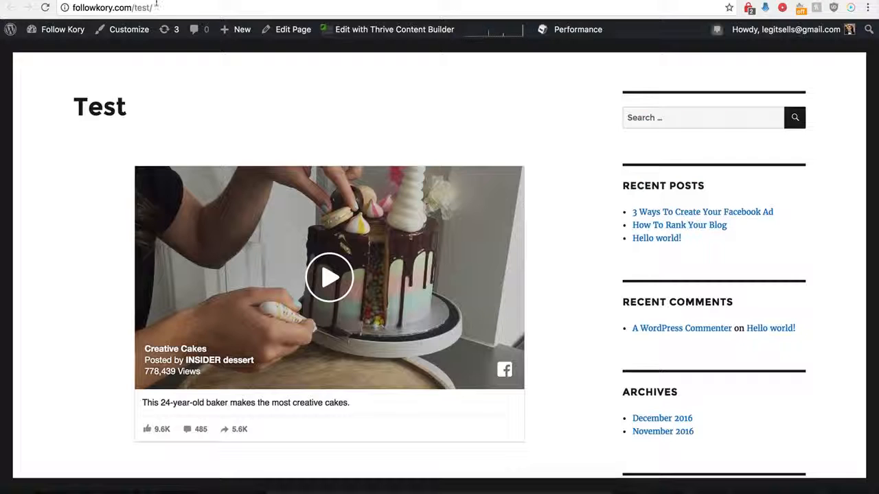
click(45, 8)
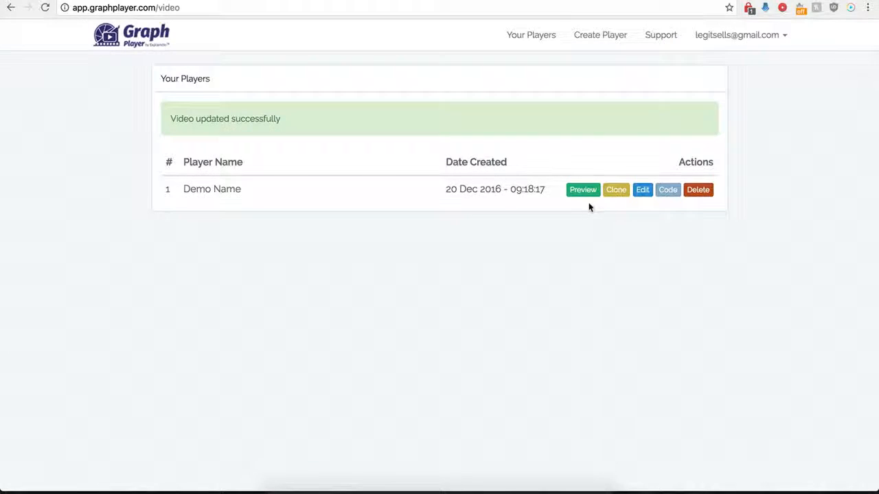
Reopen the Demo Name player in GraphPlayer, set the CTA's X position to 0% and save the player
click(641, 191)
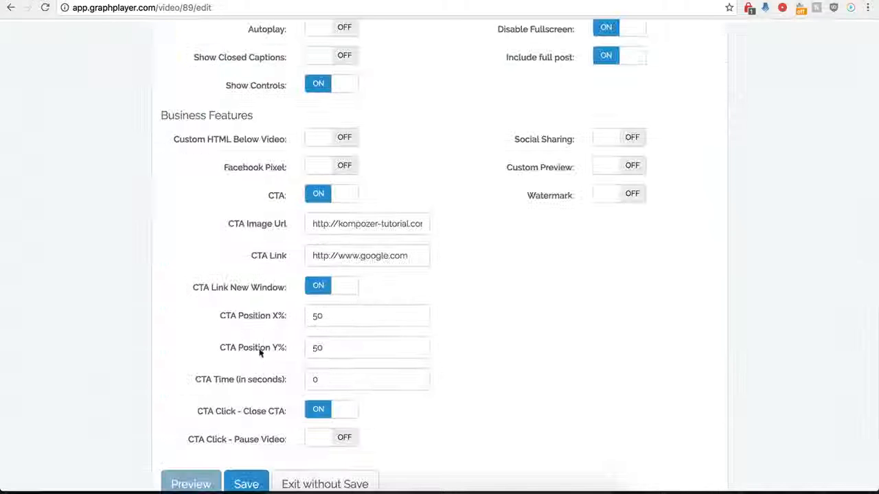
scroll(273, 353, down, 1)
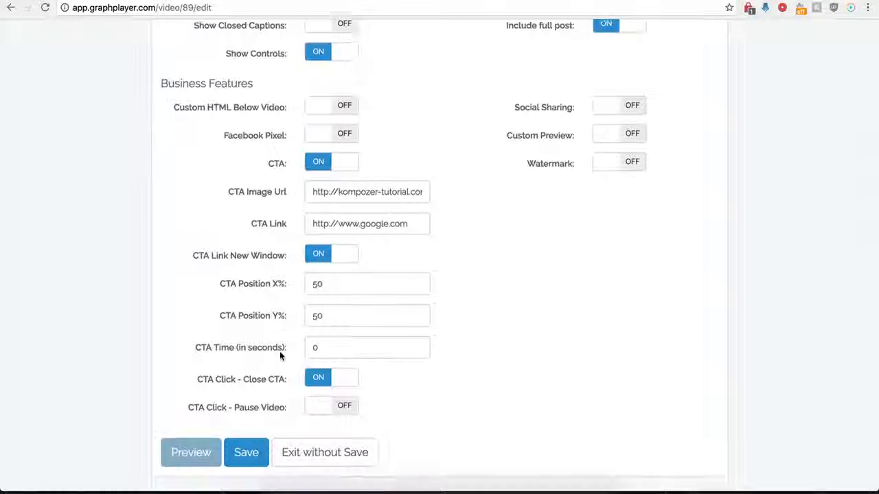
click(331, 290)
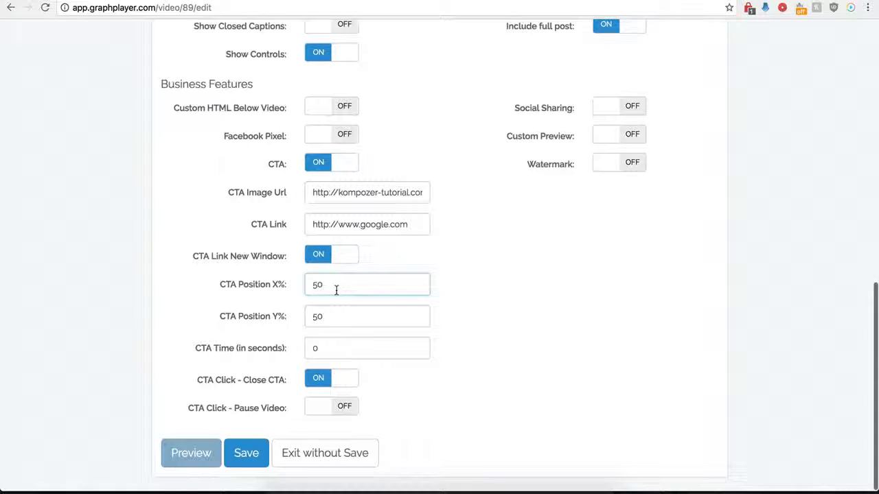
key(BackSpace)
key(BackSpace)
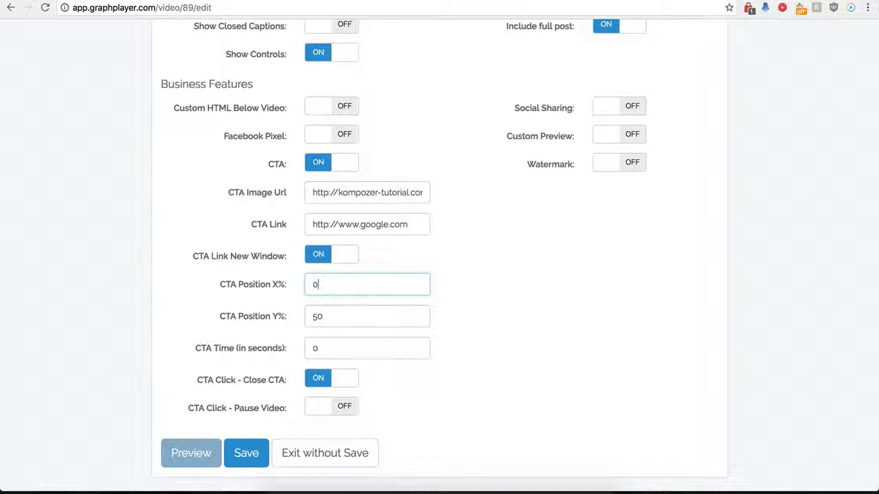
click(246, 455)
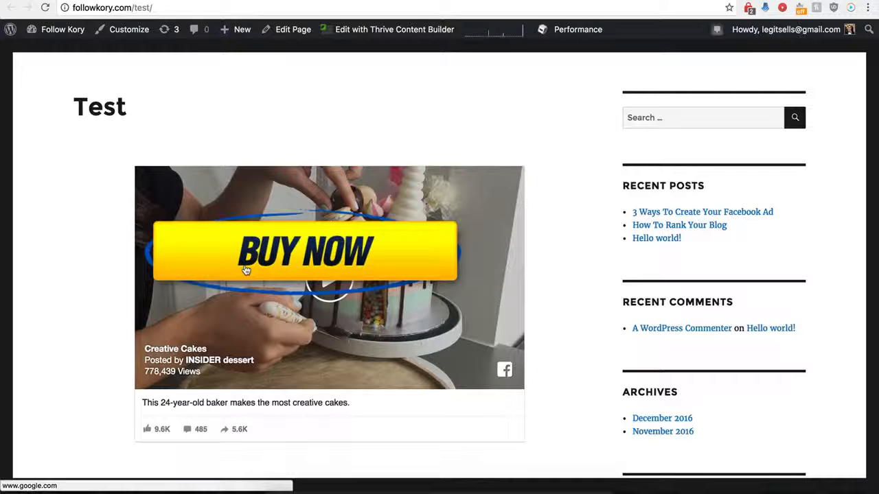
Test the Buy Now CTA over the video on the followkory.com test page
click(312, 254)
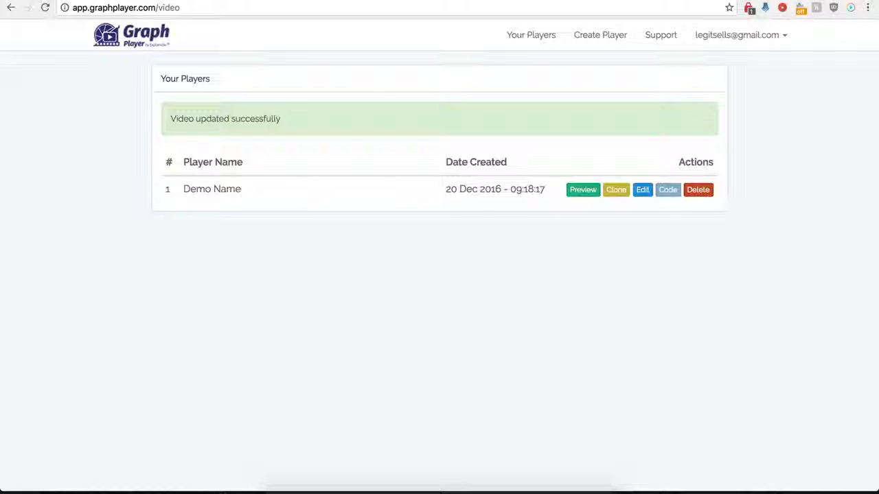
Reopen the Demo Name player for editing in GraphPlayer and turn off its CTA
click(642, 191)
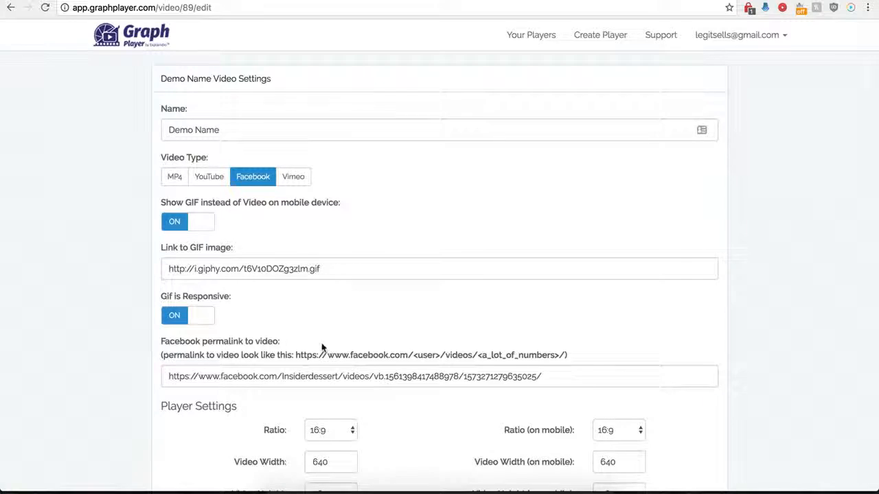
scroll(332, 300, down, 9)
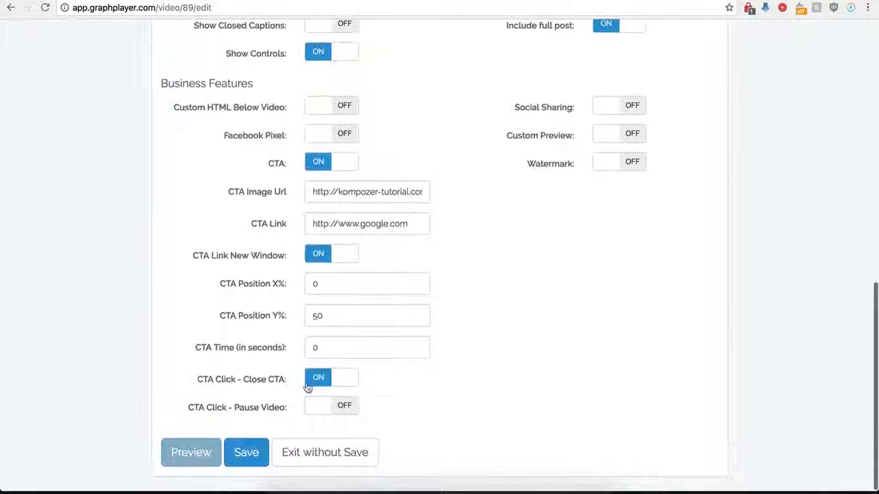
click(314, 162)
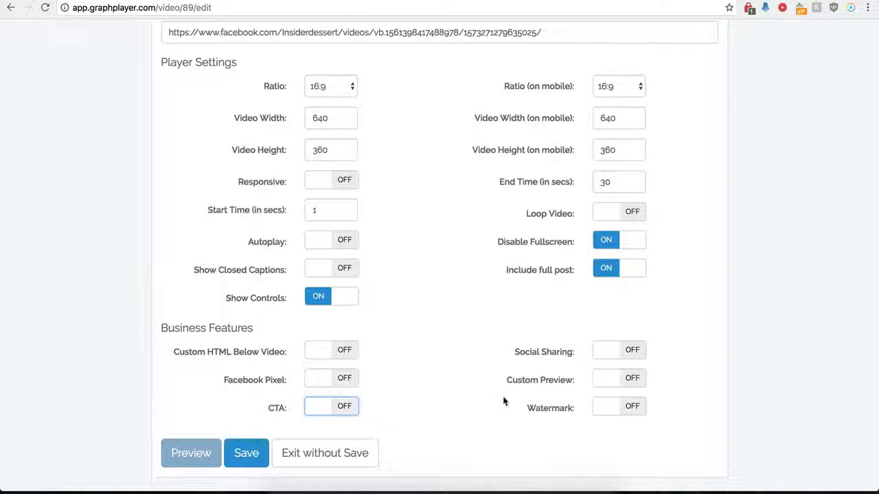
click(560, 354)
scroll(486, 378, down, 3)
scroll(488, 381, down, 2)
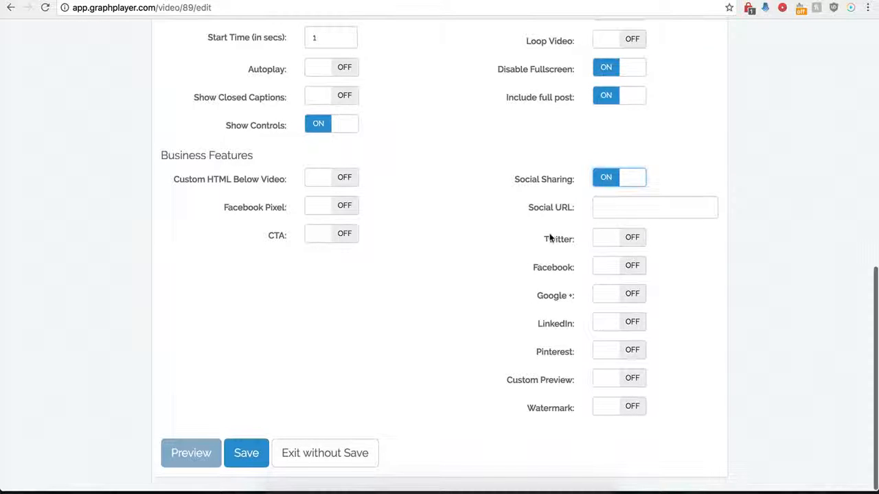
click(604, 208)
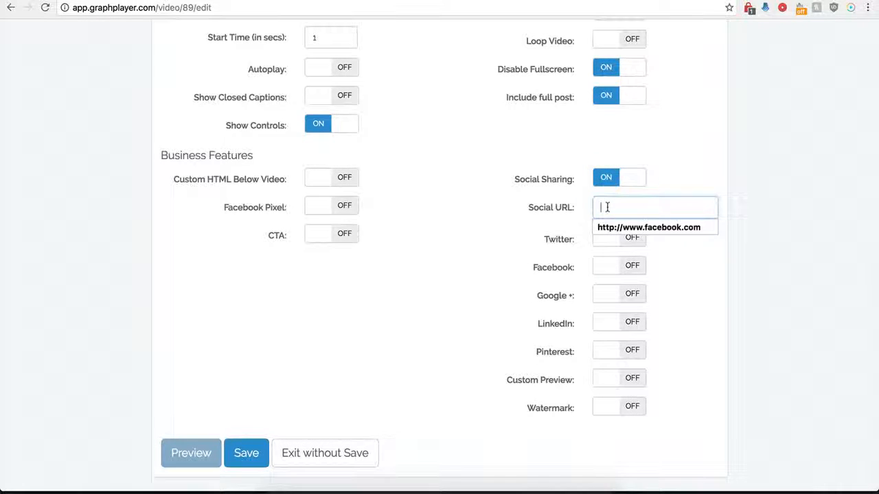
click(604, 227)
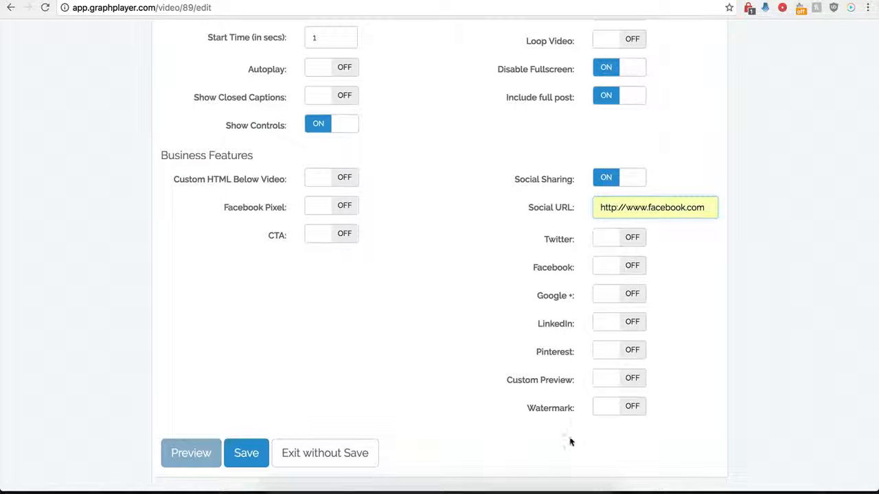
Enable Twitter sharing with the handle "testing" and the text "twitter"
click(629, 239)
click(612, 268)
click(616, 289)
click(614, 303)
click(618, 319)
scroll(541, 309, down, 1)
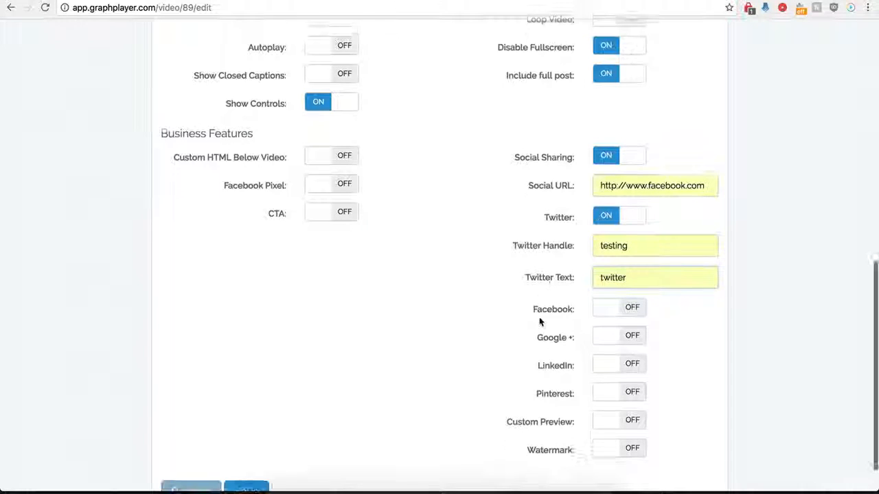
Enable Facebook, Google + and LinkedIn as further social sharing networks
click(630, 308)
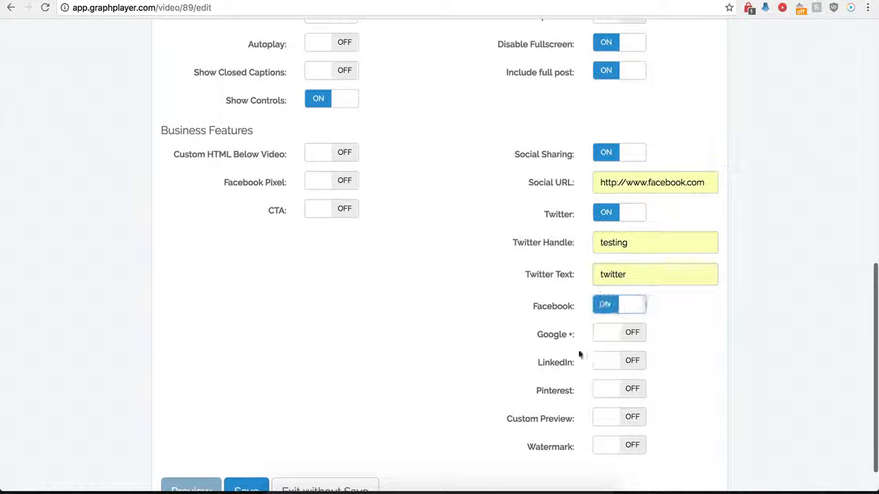
click(631, 333)
click(629, 362)
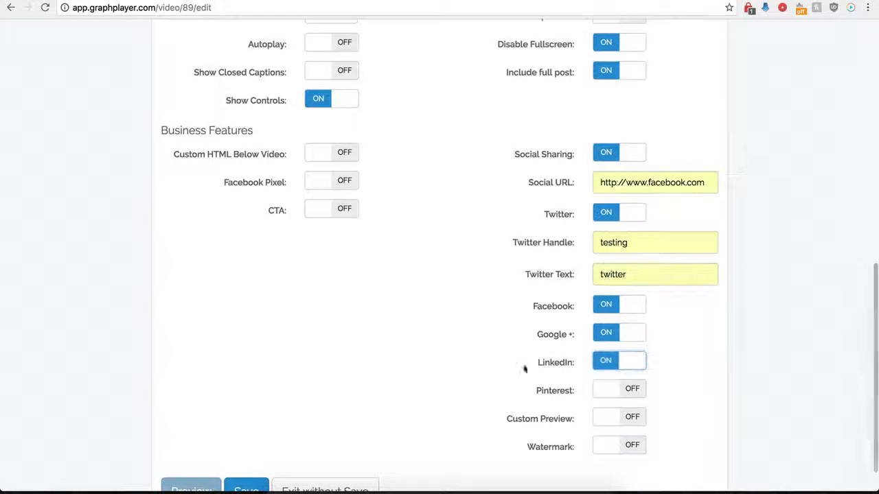
Save the player with its social sharing settings and reload the WordPress Test page to view the embedded video
scroll(597, 353, down, 2)
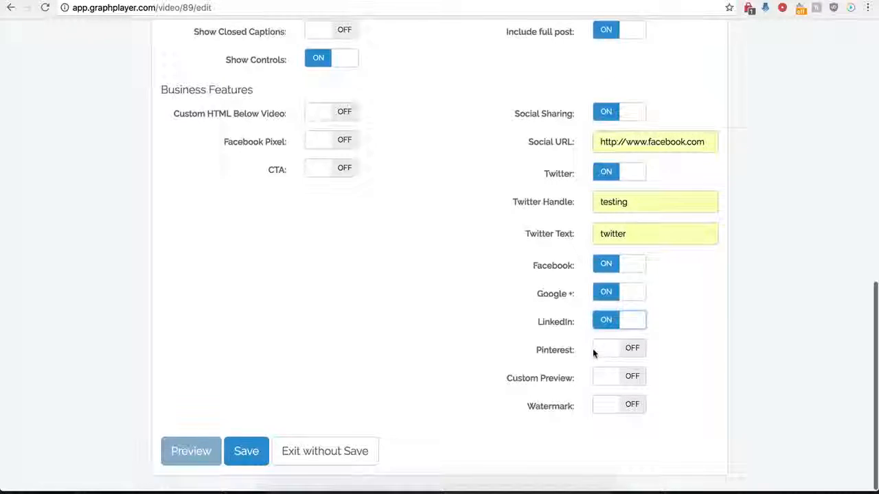
click(247, 454)
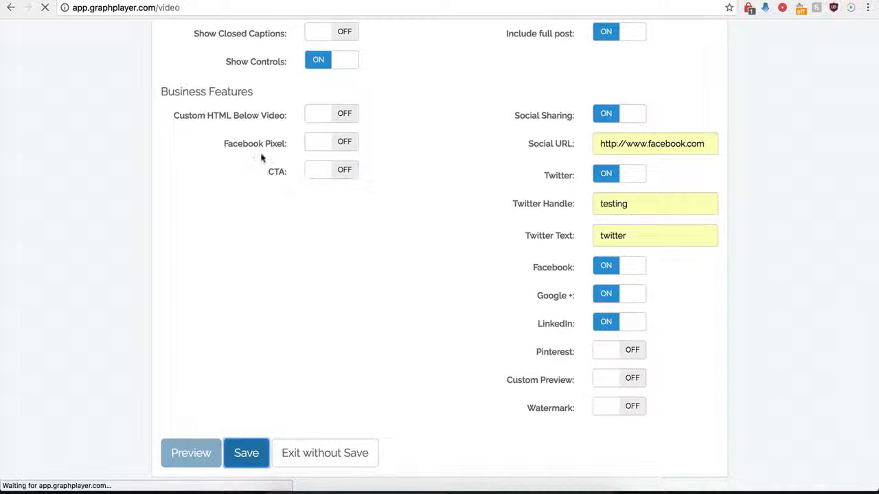
click(182, 0)
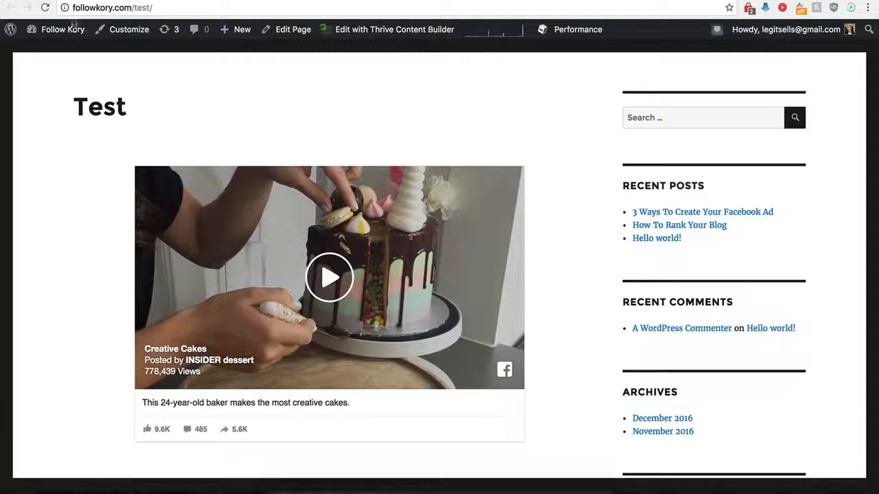
click(45, 8)
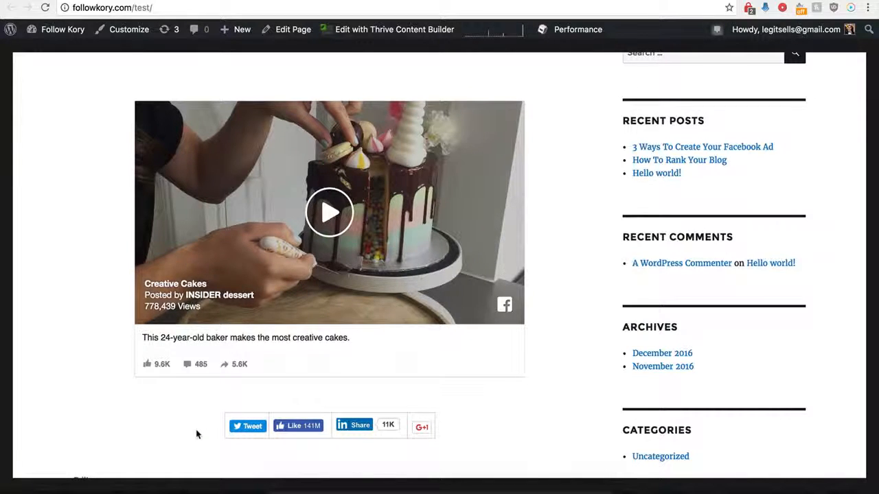
Switch back to GraphPlayer, reopen the Demo Name player for editing and turn off its social sharing
click(176, 3)
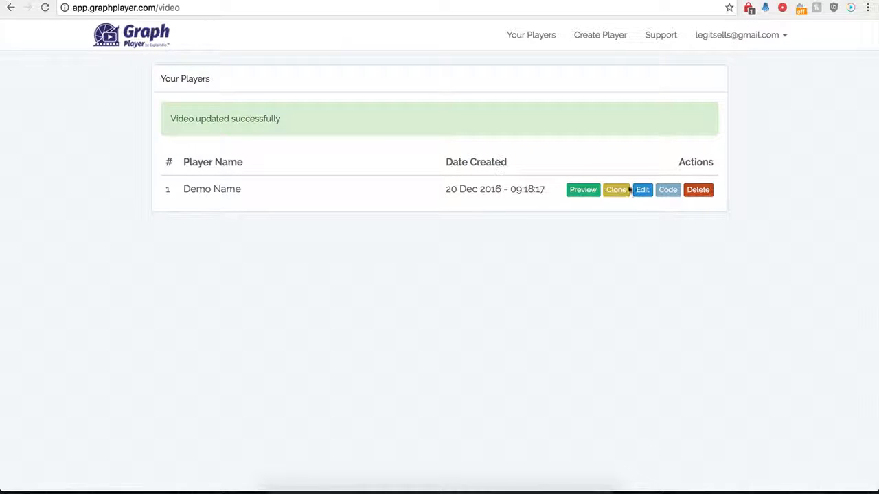
click(644, 193)
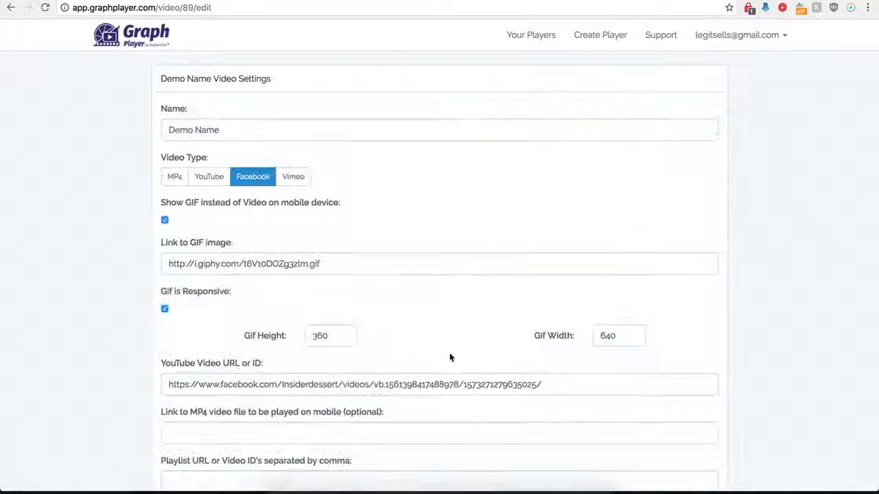
scroll(479, 396, down, 10)
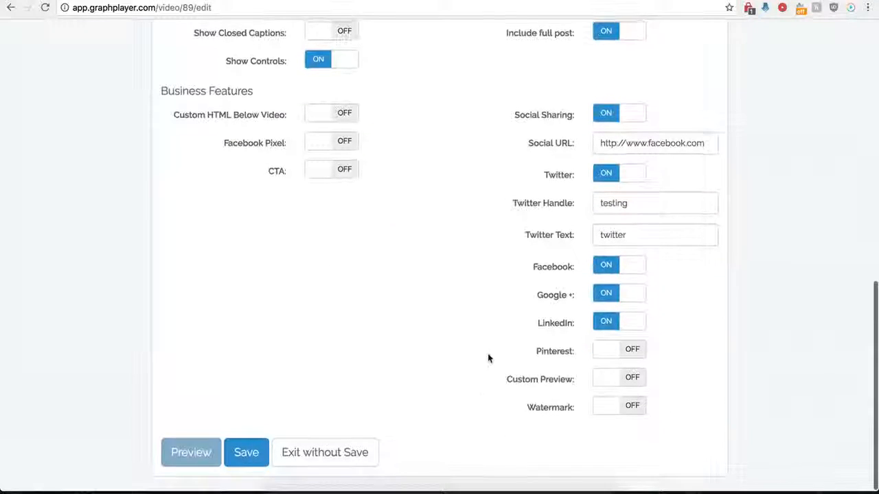
click(604, 118)
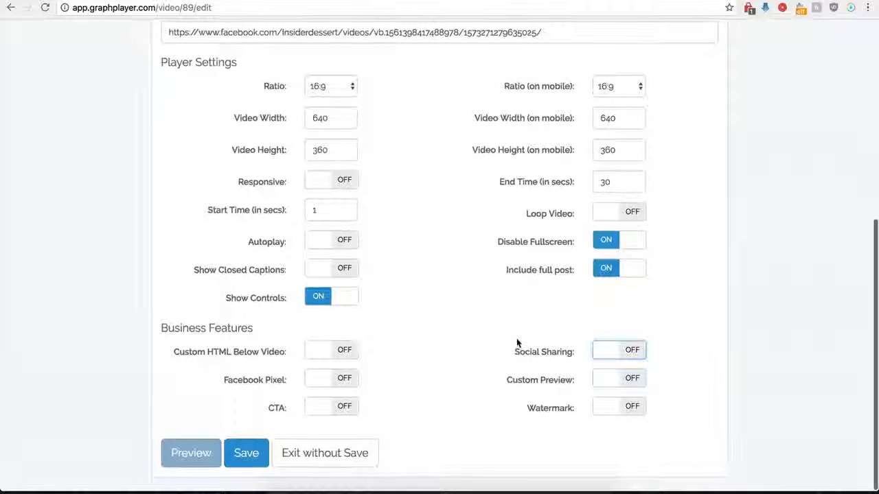
Enable the custom preview, paste the hdwpro.com image link as its preview image URL, and save the player
click(632, 380)
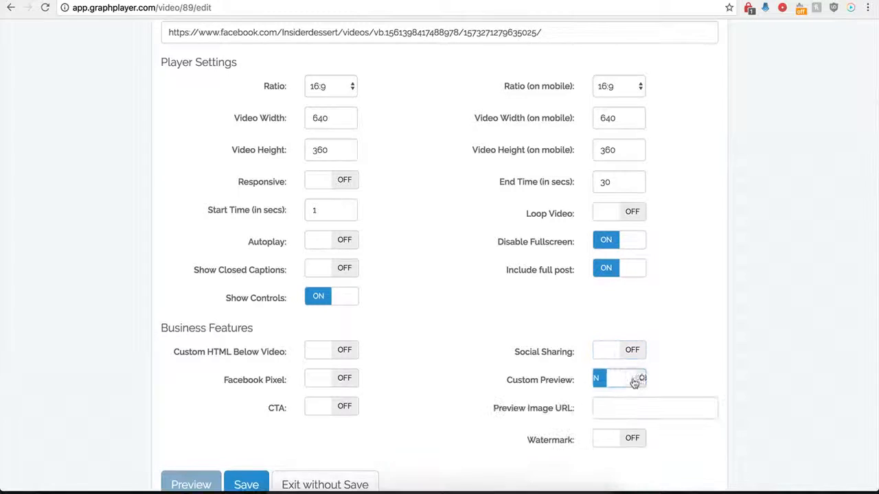
click(609, 411)
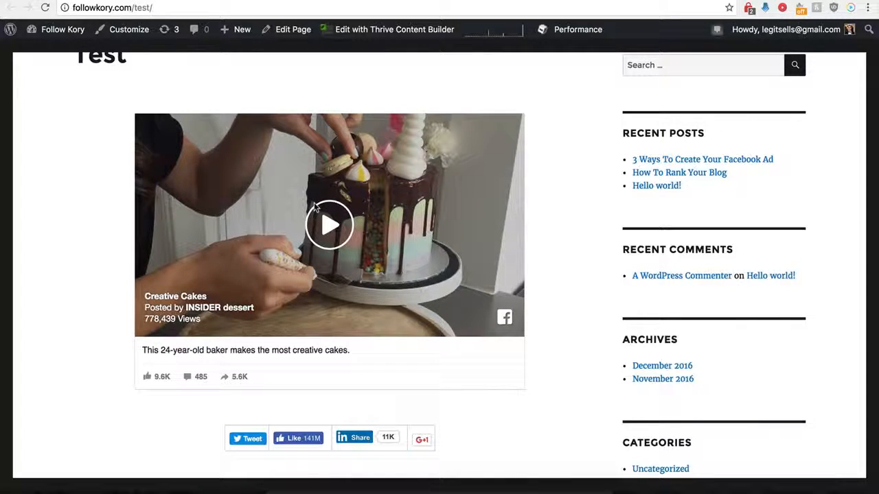
scroll(314, 206, up, 1)
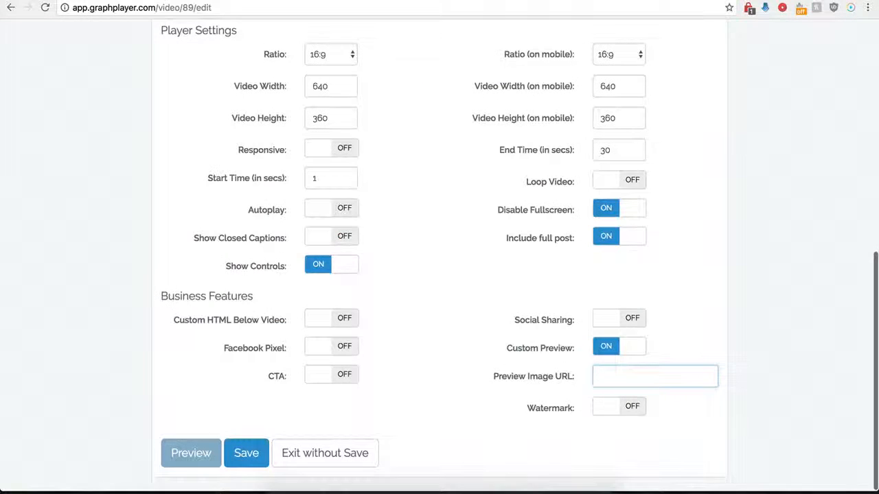
click(610, 377)
key(ctrl+v)
click(520, 375)
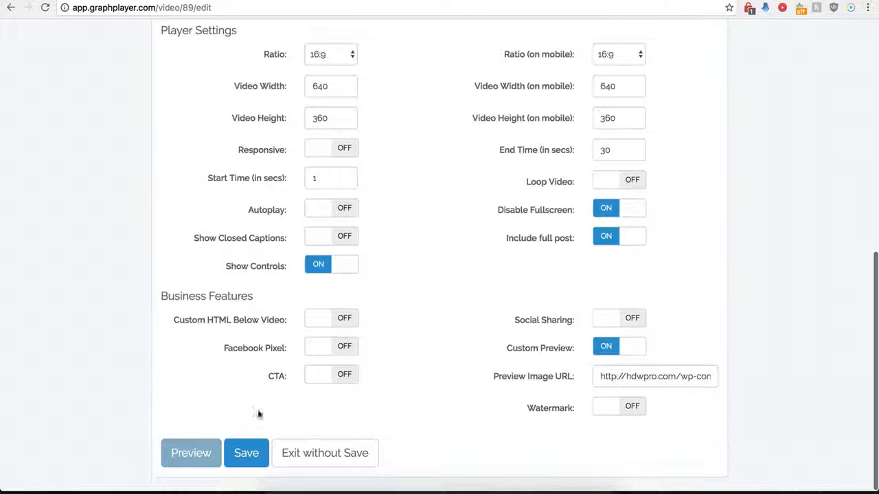
click(244, 454)
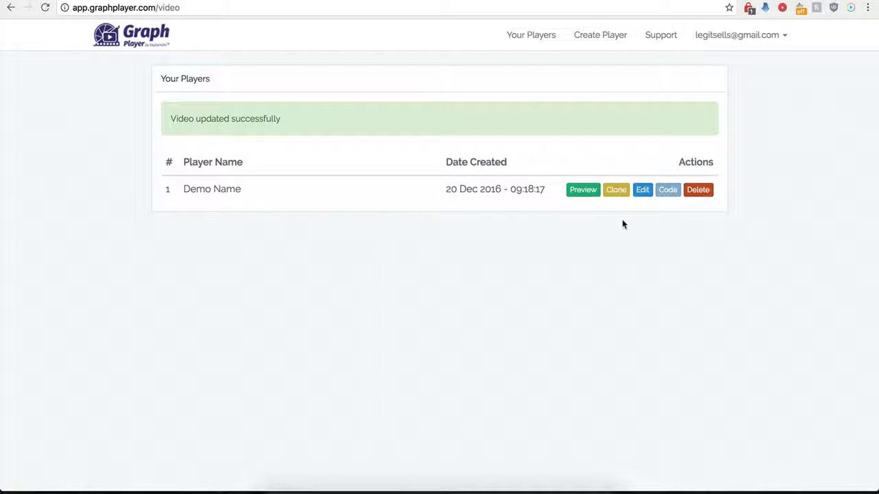
Reopen the Demo Name player for editing and turn off its custom preview
click(642, 190)
scroll(582, 345, down, 5)
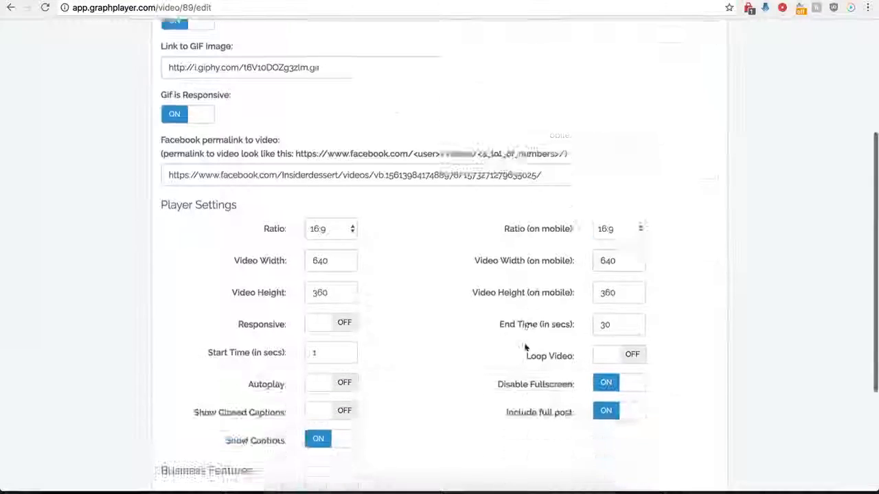
click(596, 354)
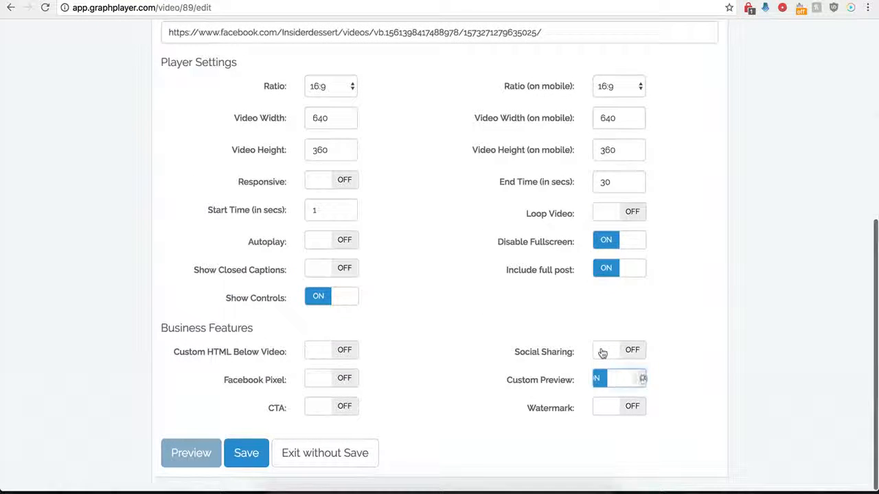
Turn on the watermark and examine its image URL, link, click action, position, opacity and scale settings
click(631, 406)
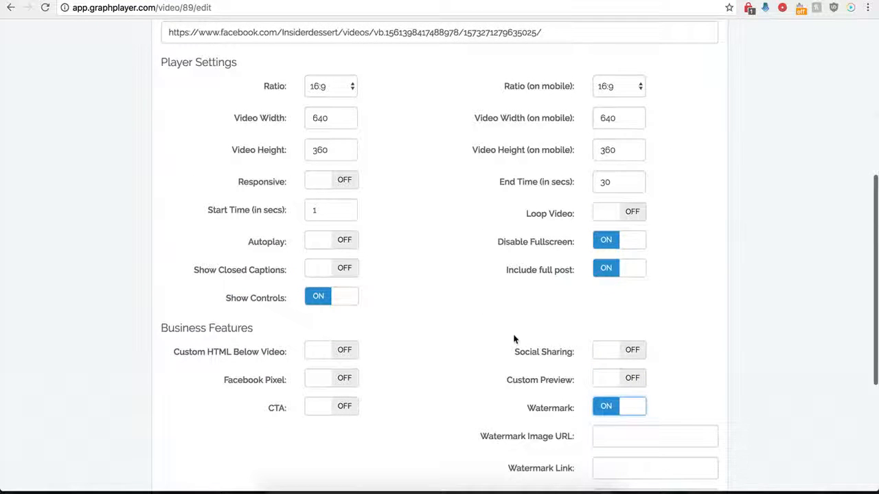
scroll(553, 415, down, 3)
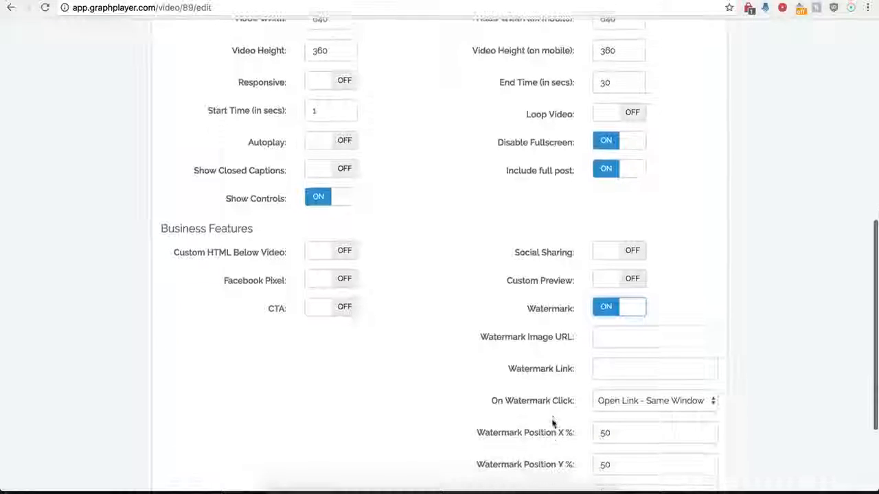
click(608, 337)
scroll(531, 364, down, 3)
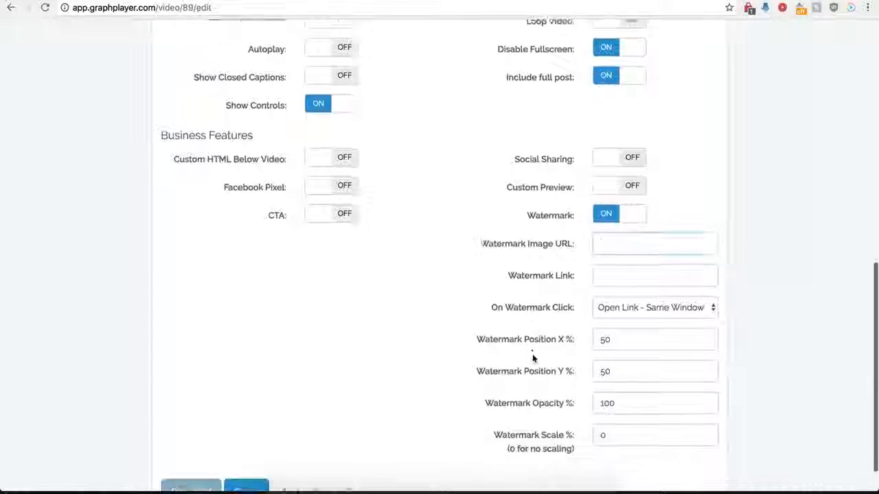
click(604, 272)
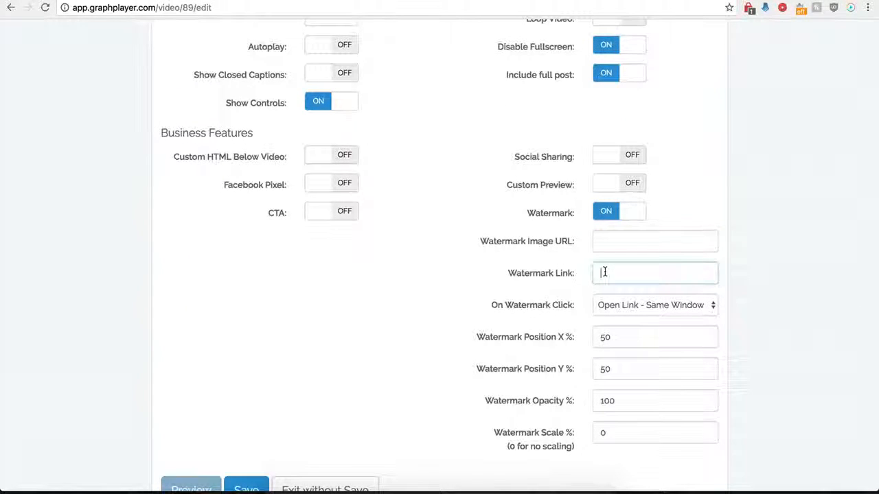
click(667, 304)
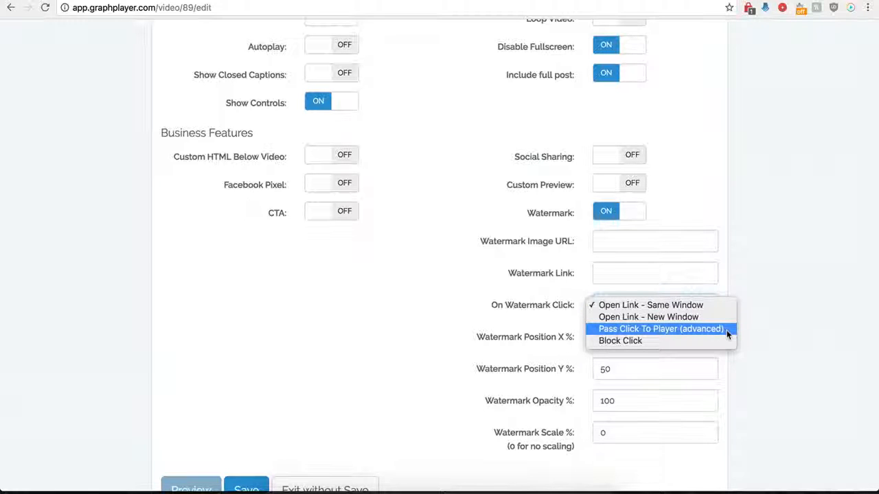
click(474, 292)
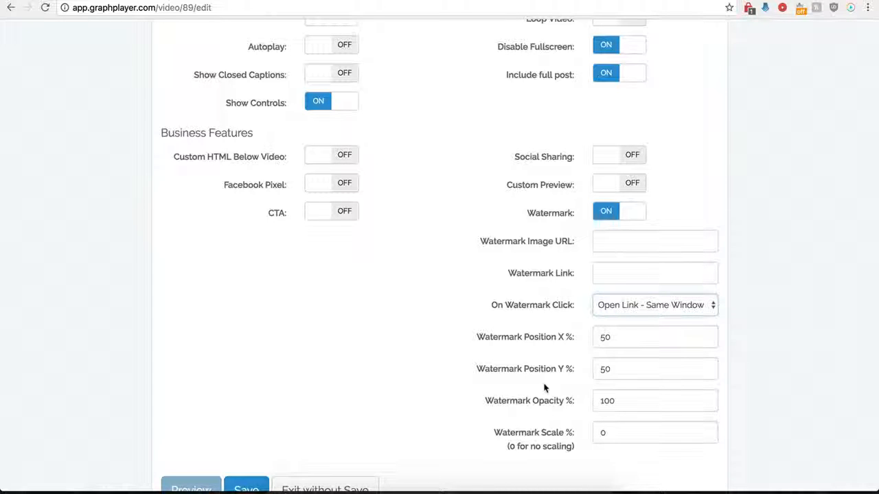
Show the CTA settings for comparison, and turn both the CTA and the watermark back off
click(337, 215)
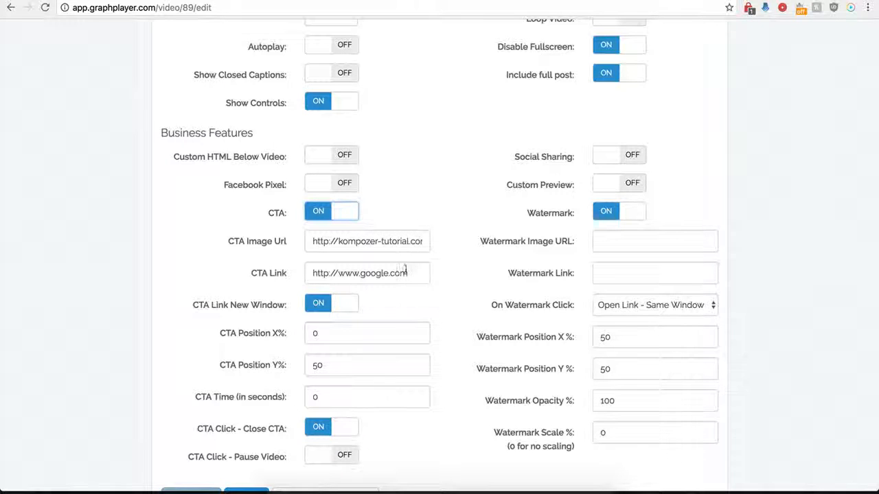
click(331, 219)
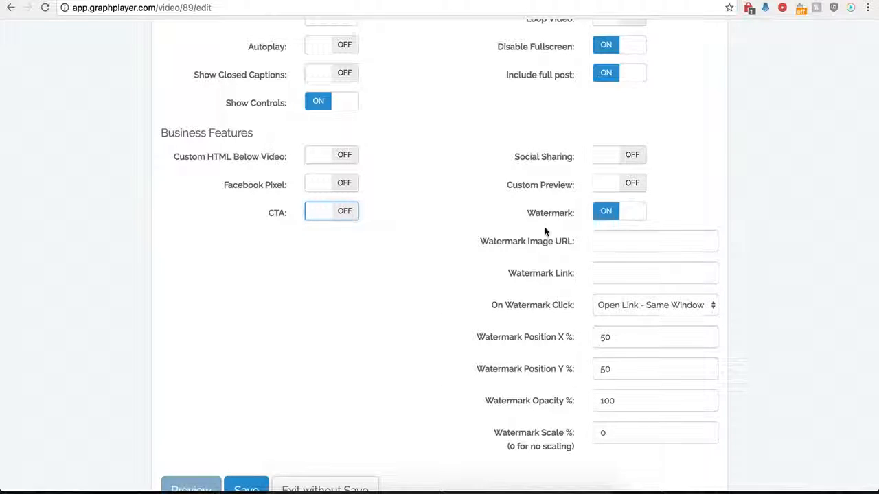
click(605, 214)
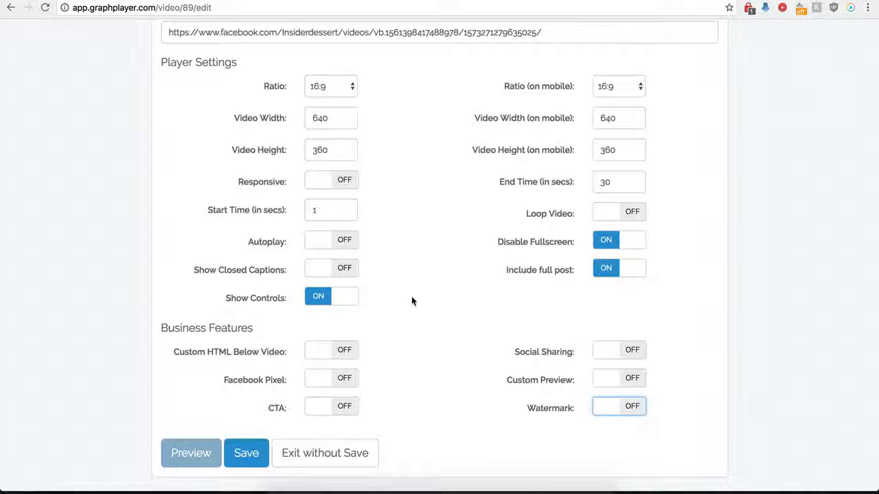